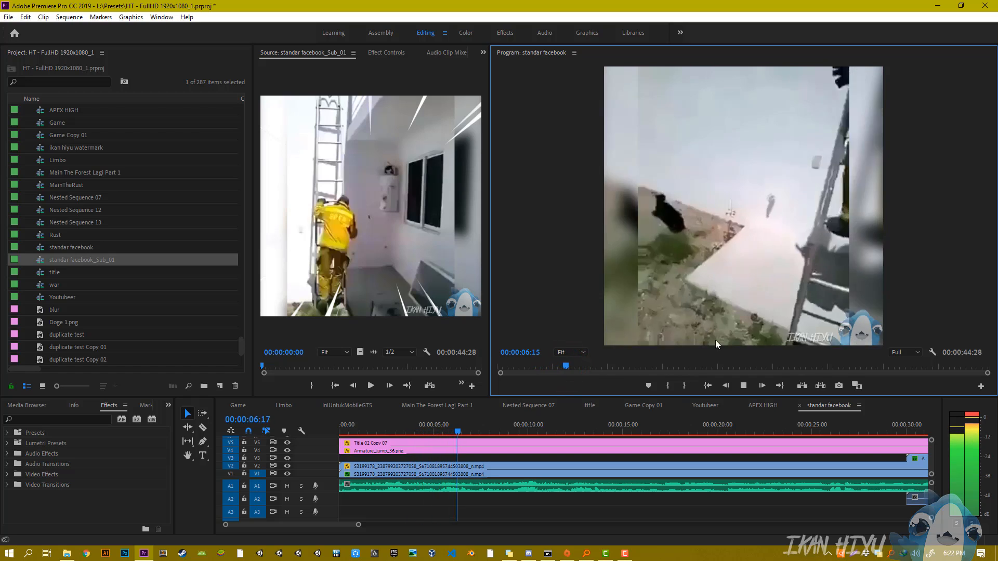
# Stop playback, import the Anime Zoom Greenscreen video from the green screen effects folder, and place it on track V3 at the sequence start.
pyautogui.click(744, 386)
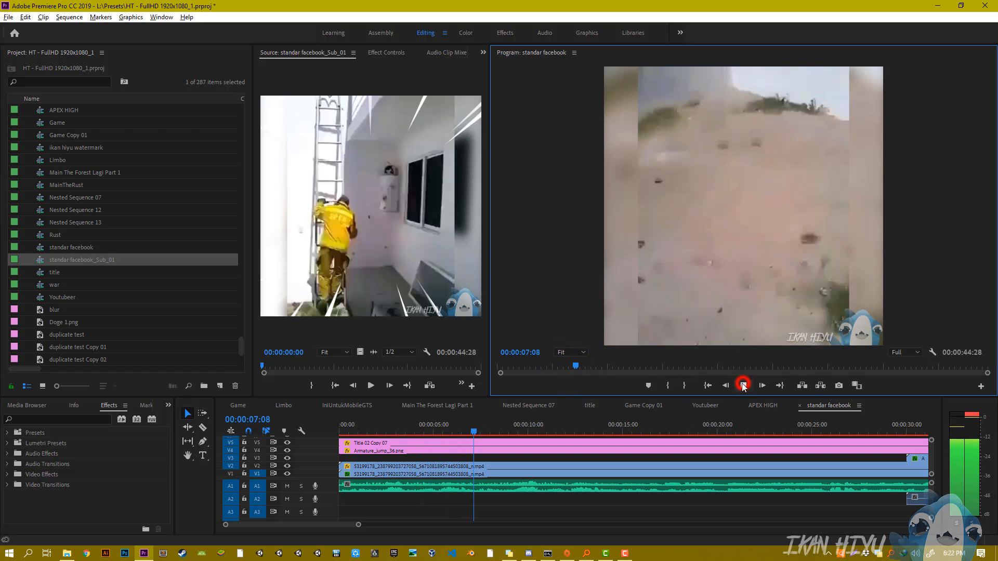
pyautogui.click(66, 554)
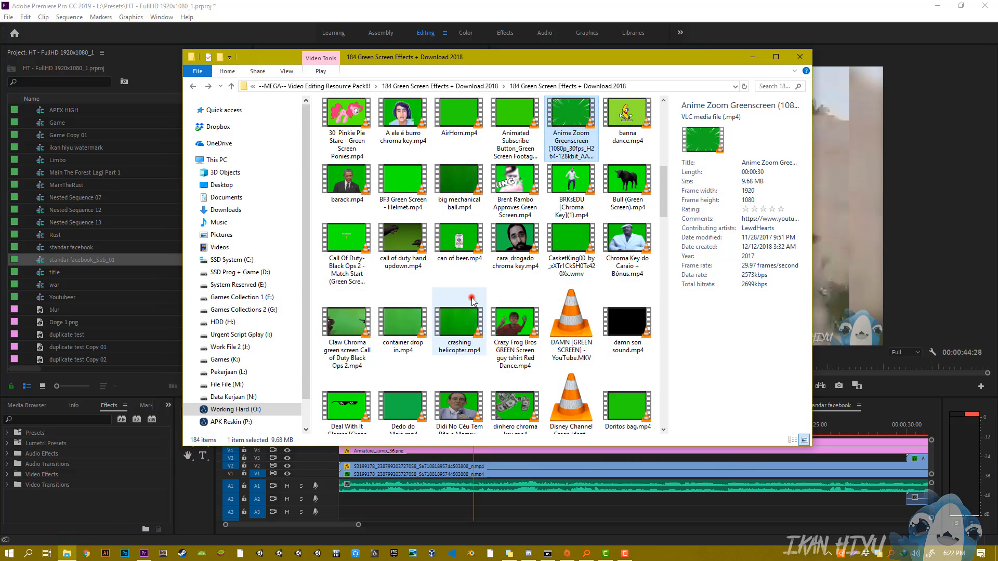
pyautogui.click(590, 126)
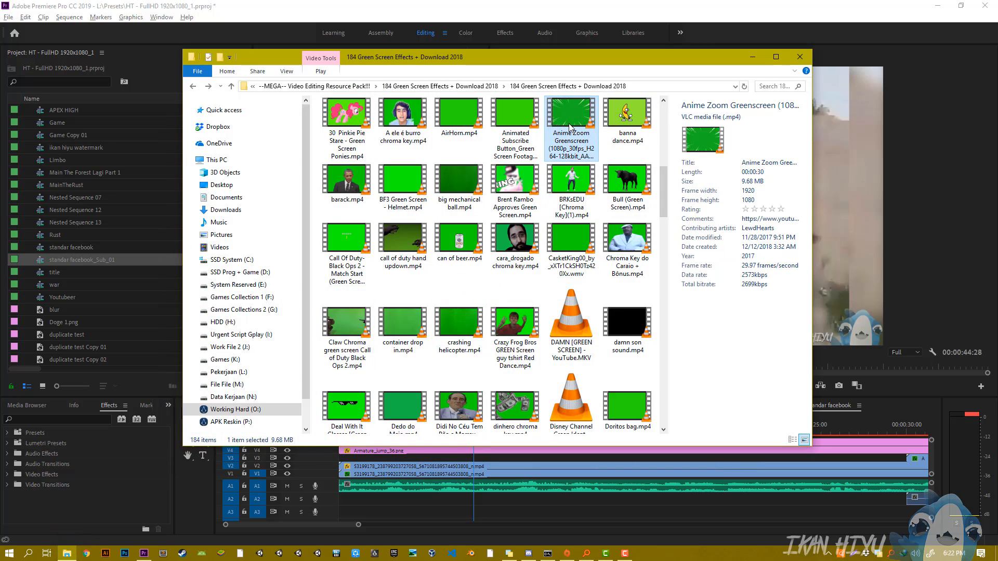
pyautogui.moveTo(570, 127); pyautogui.dragTo(129, 347)
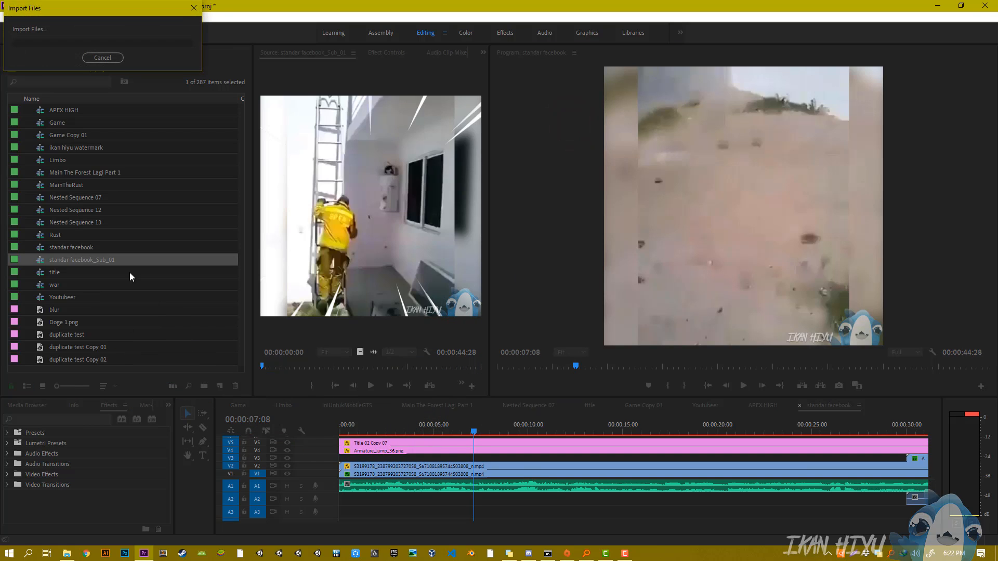
pyautogui.moveTo(43, 110); pyautogui.dragTo(342, 459)
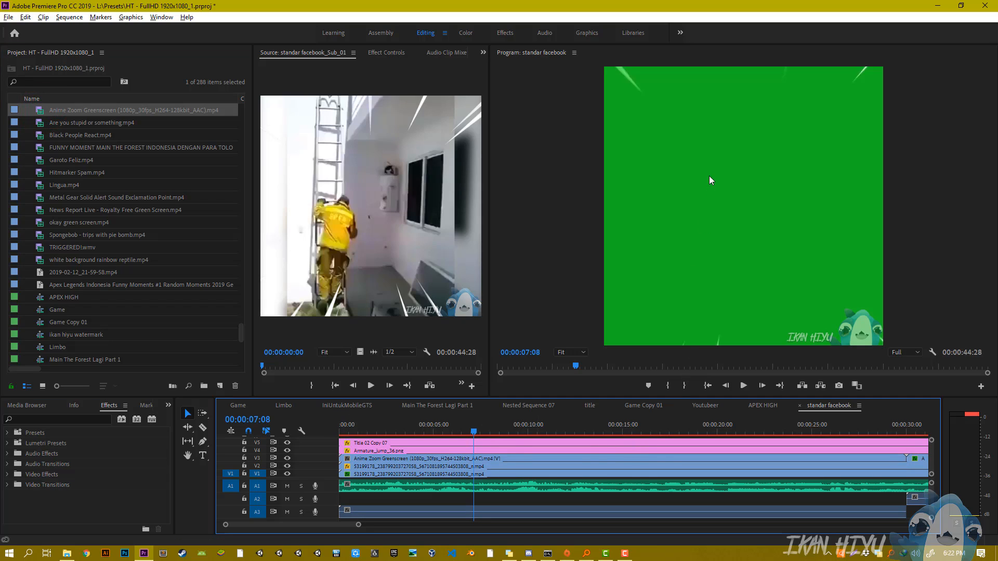
# Set the program preview zoom to 50% and play a short stretch of the sequence to check the green screen clip.
pyautogui.click(581, 353)
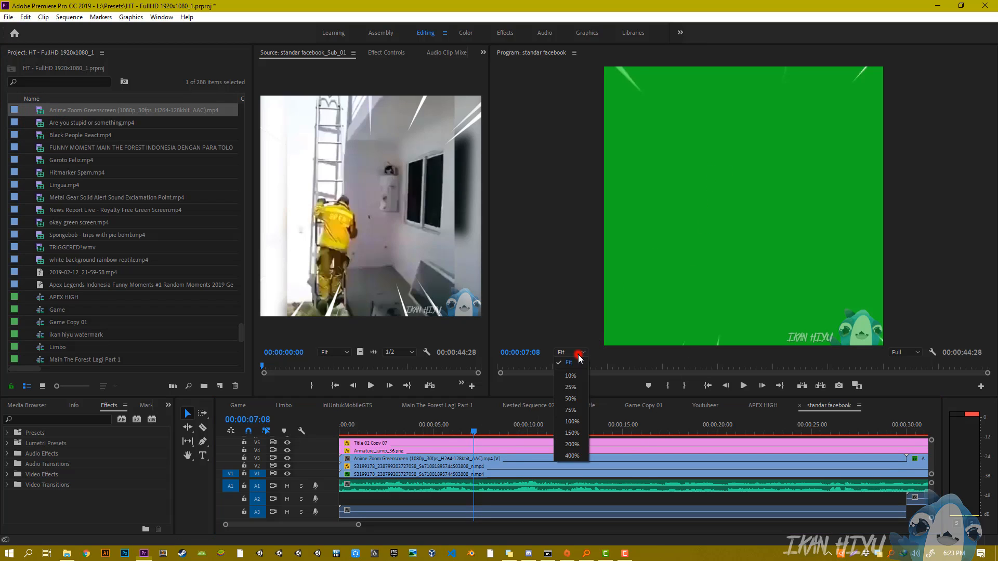
pyautogui.click(571, 399)
pyautogui.click(719, 220)
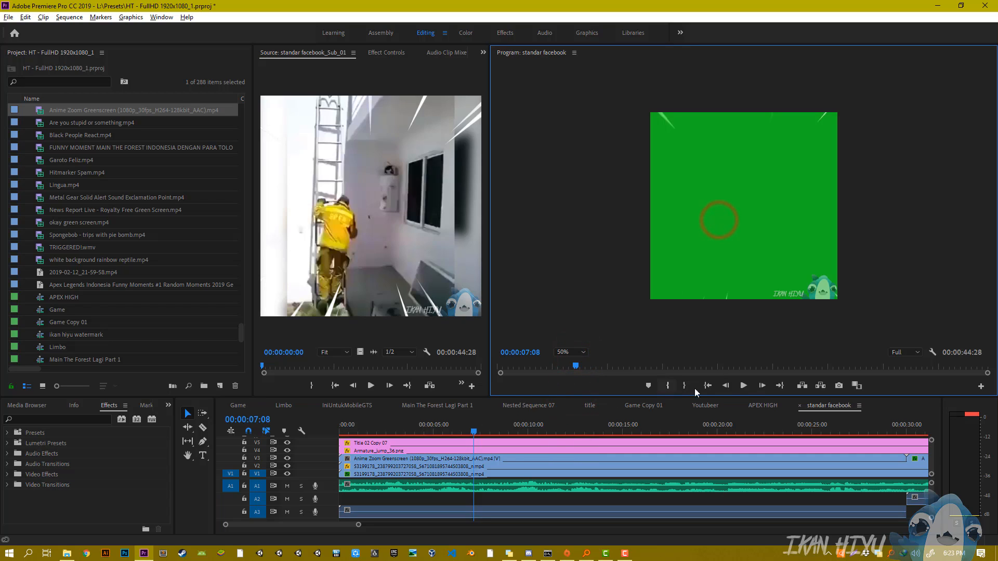
pyautogui.click(747, 388)
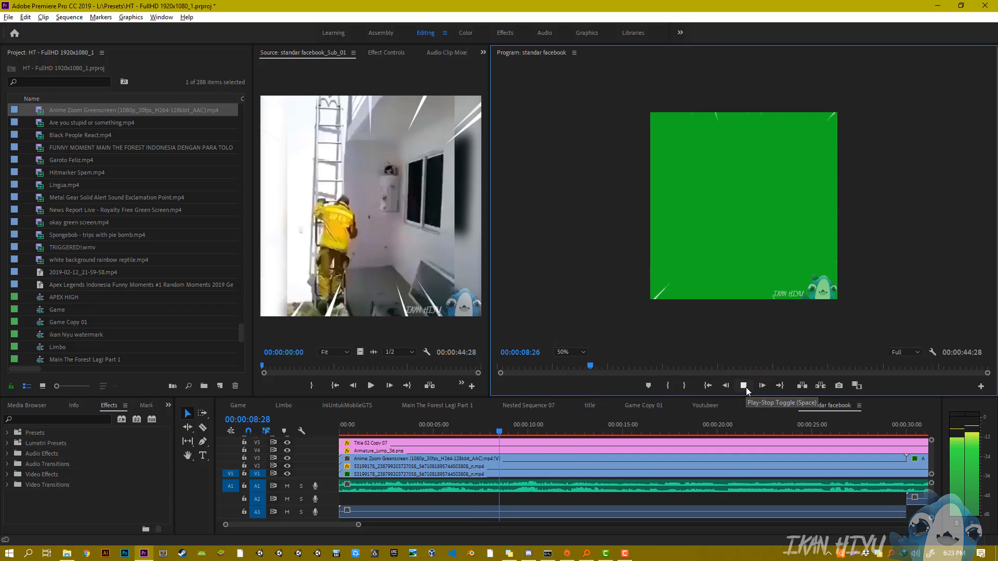
pyautogui.click(746, 388)
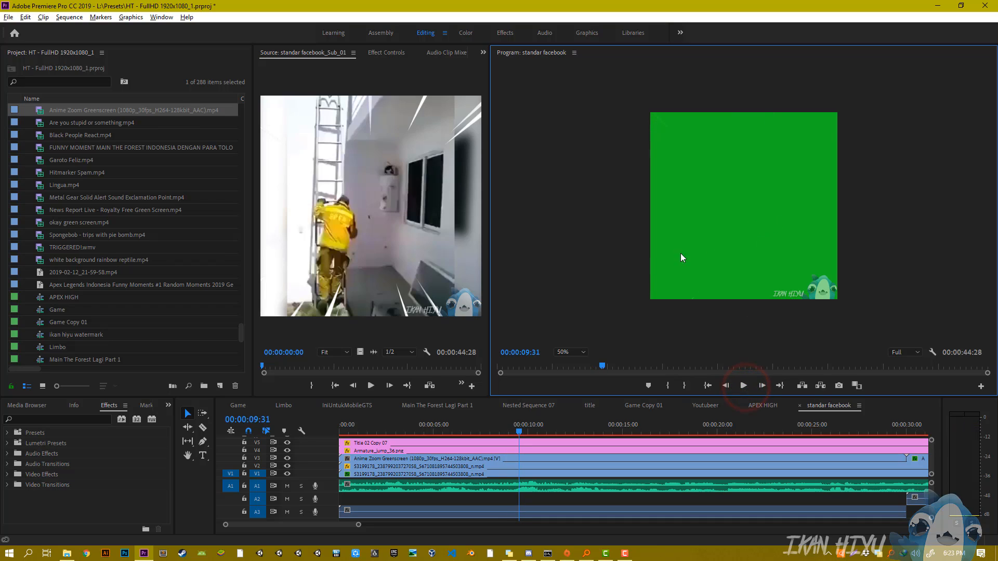
# Search the effects for "ultra key" and select the Ultra Key video effect.
pyautogui.click(70, 419)
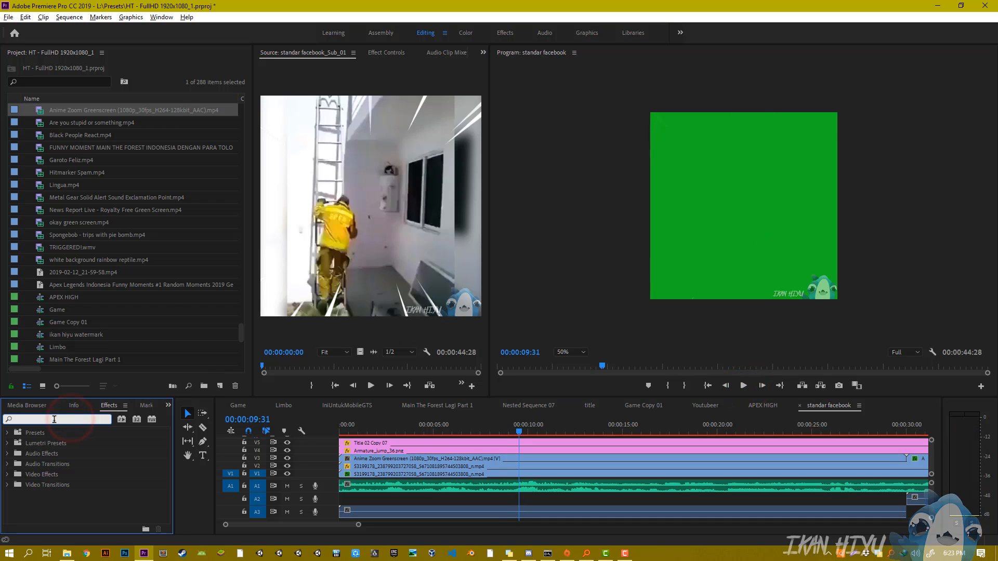
pyautogui.click(112, 411)
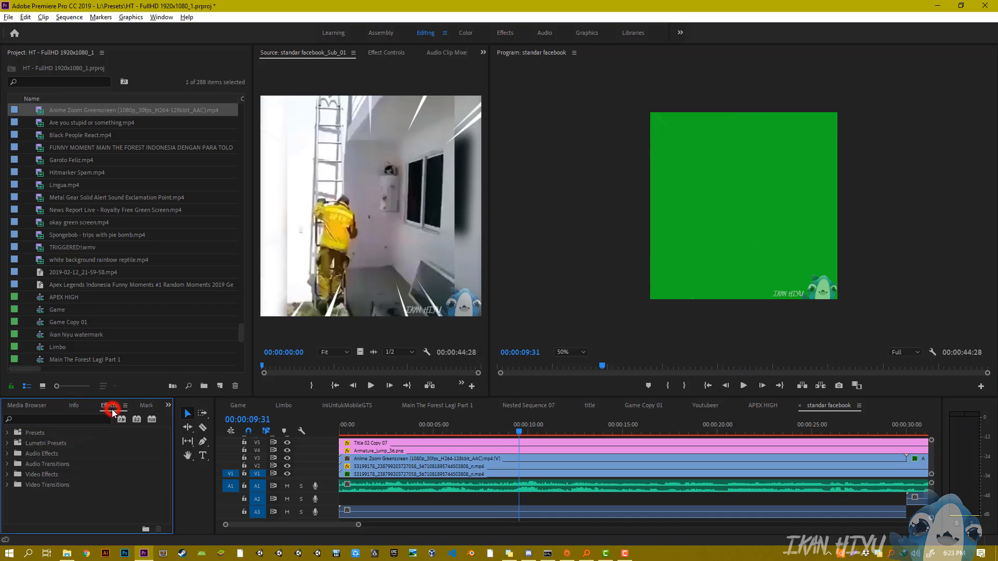
pyautogui.click(76, 423)
pyautogui.click(161, 17)
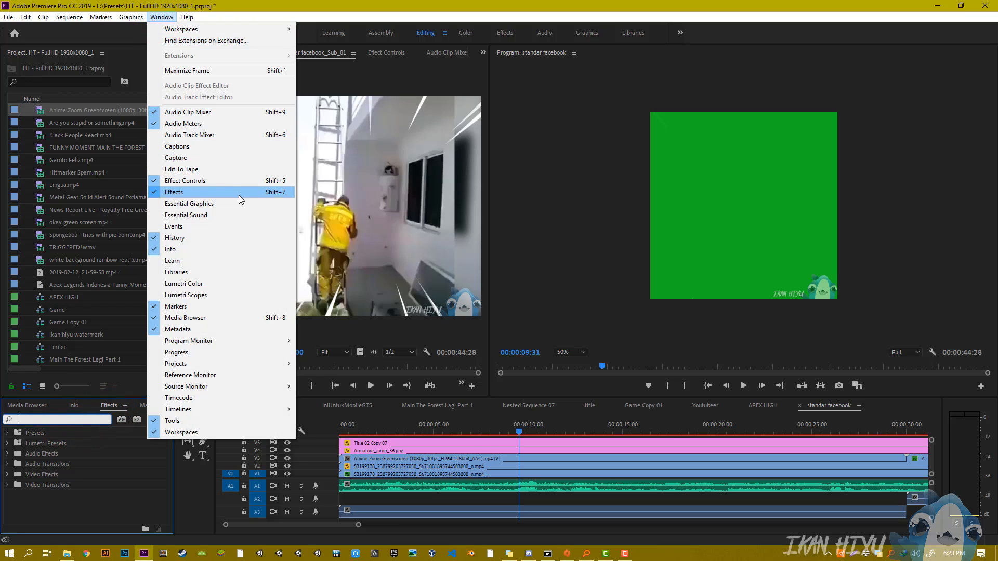
pyautogui.click(55, 418)
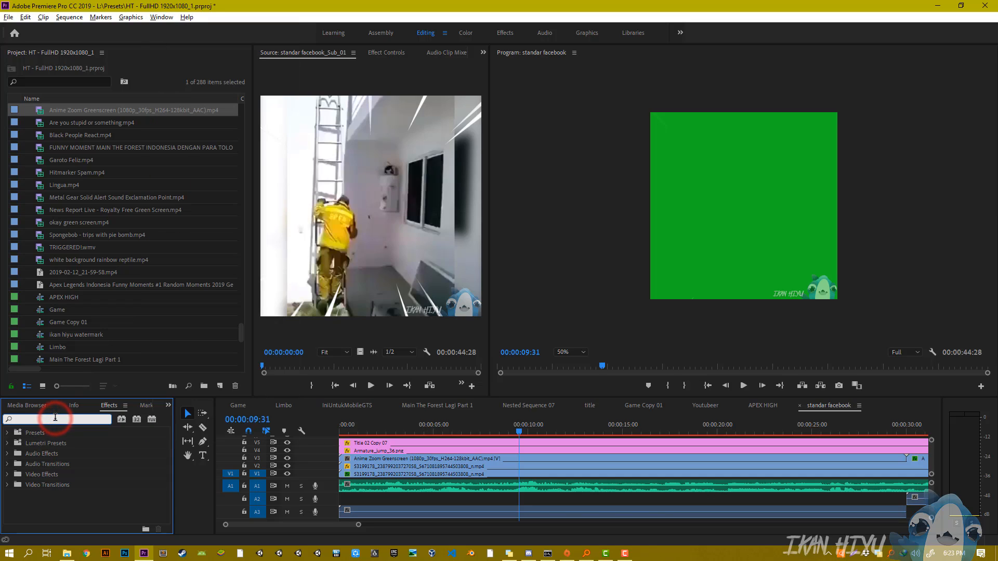
pyautogui.write('ultra k')
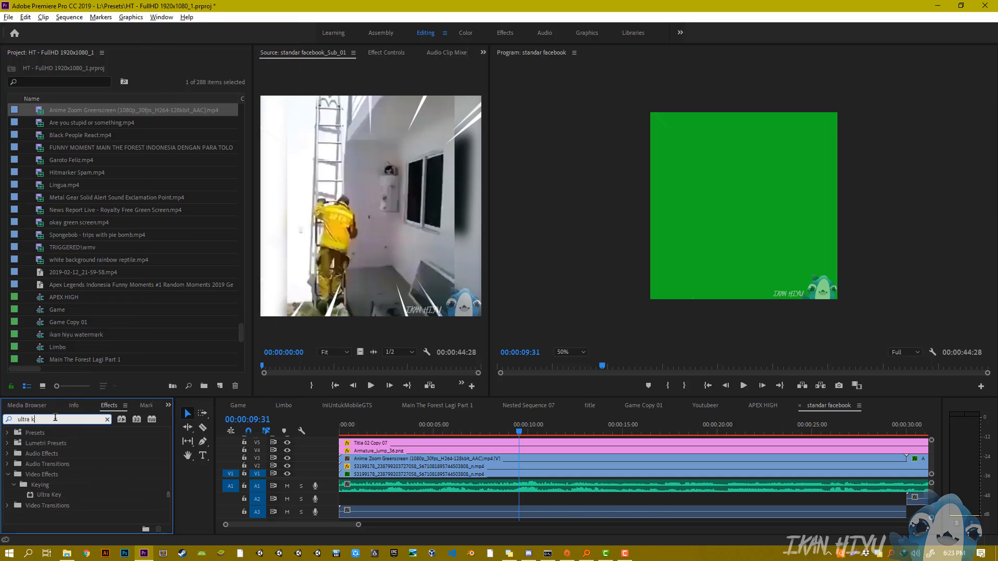
pyautogui.click(30, 496)
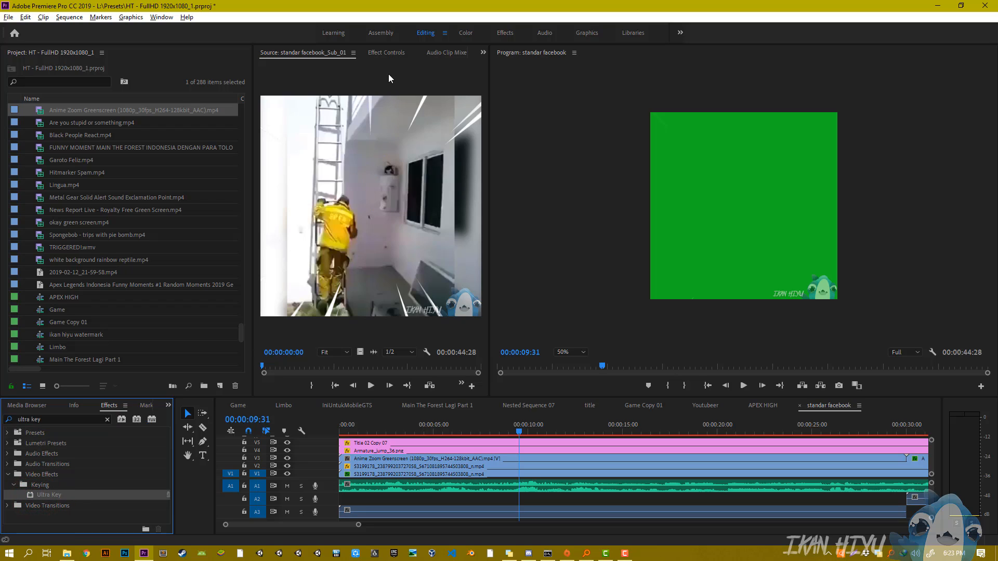
# Show the effect controls and apply Ultra Key to the Anime Zoom Greenscreen clip on track V3.
pyautogui.click(384, 54)
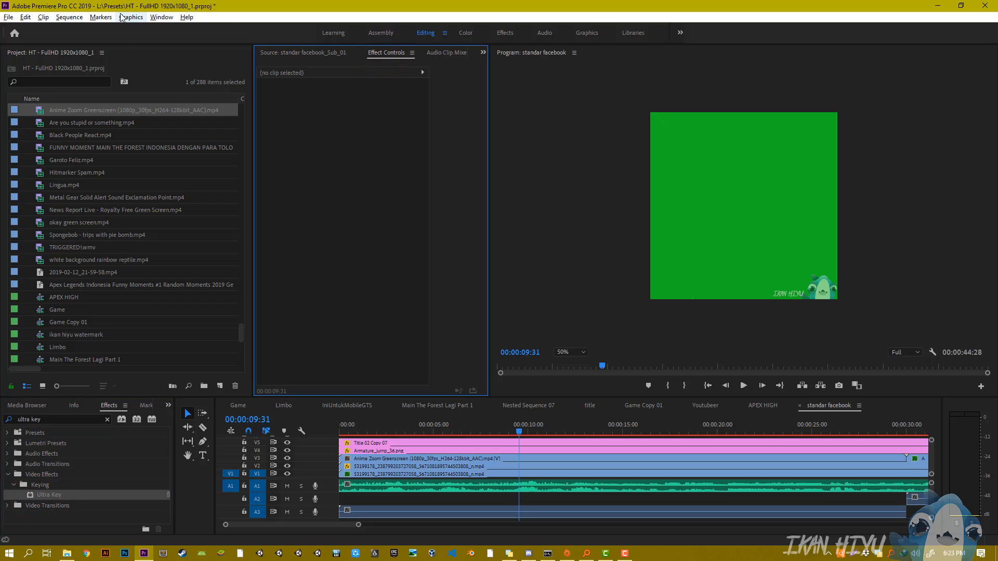
pyautogui.click(160, 18)
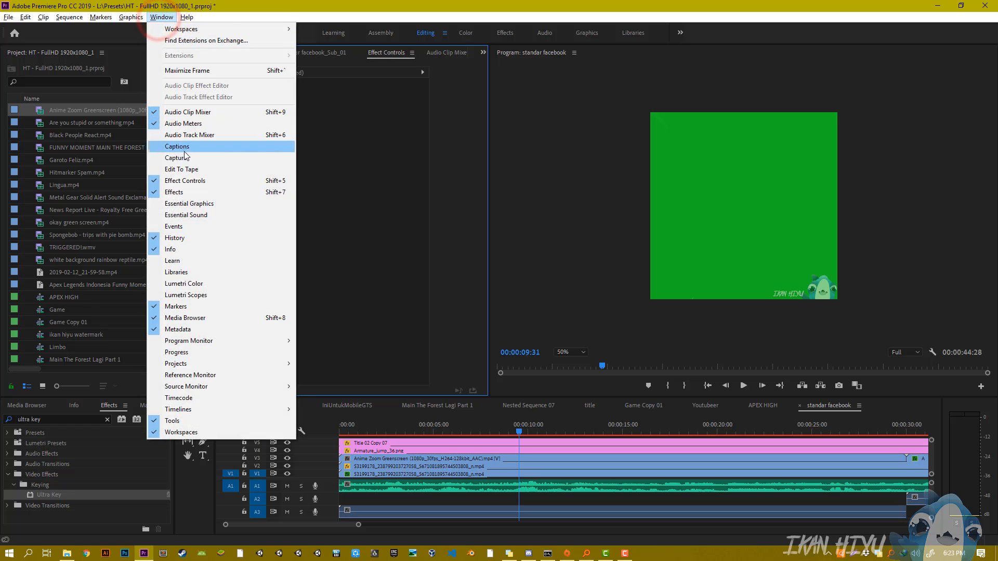
pyautogui.click(57, 495)
pyautogui.moveTo(41, 496); pyautogui.dragTo(157, 478)
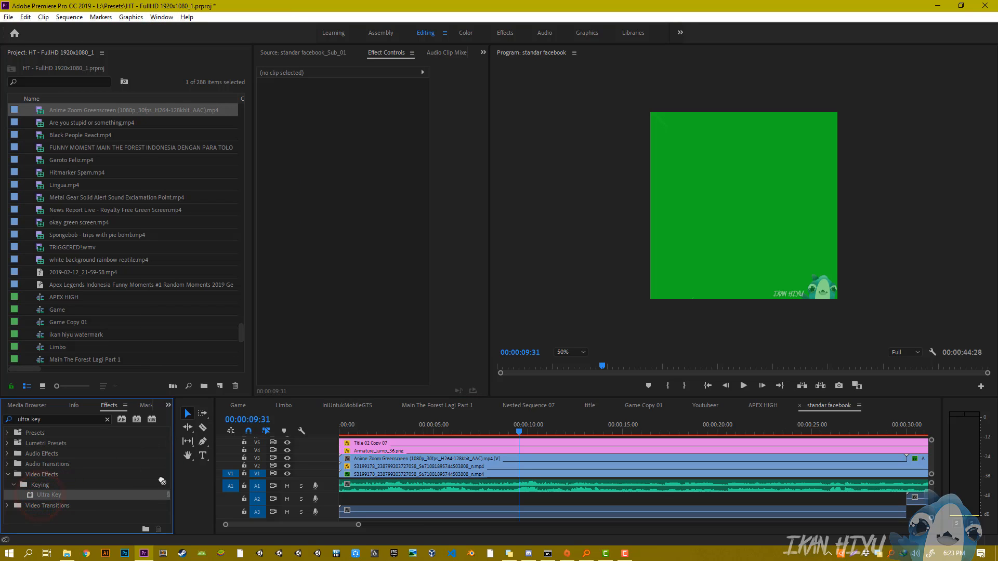
pyautogui.moveTo(343, 461); pyautogui.dragTo(370, 462)
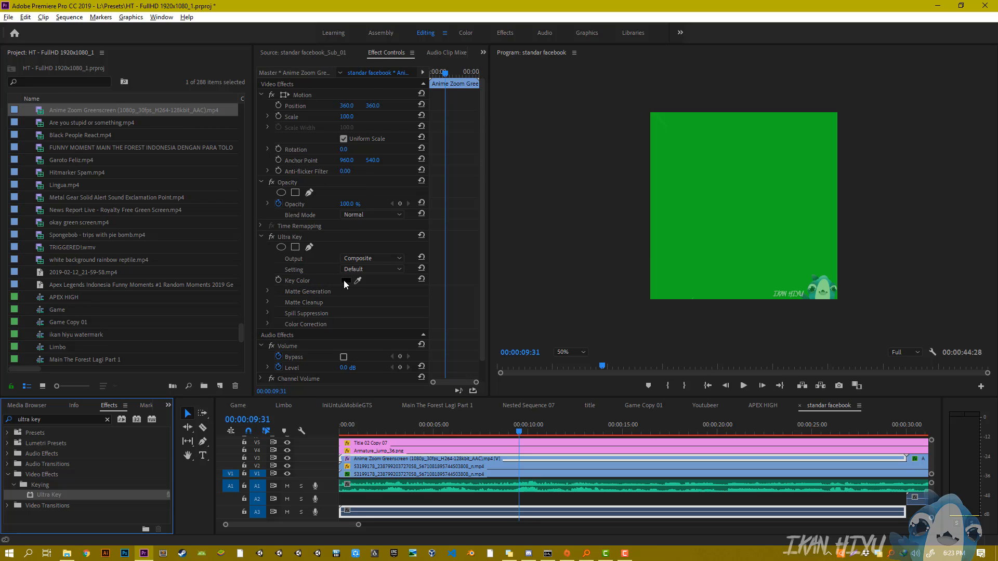
# Sample the clip's green background as the Ultra Key key color and play the sequence from about 2 seconds to check the keying.
pyautogui.click(358, 280)
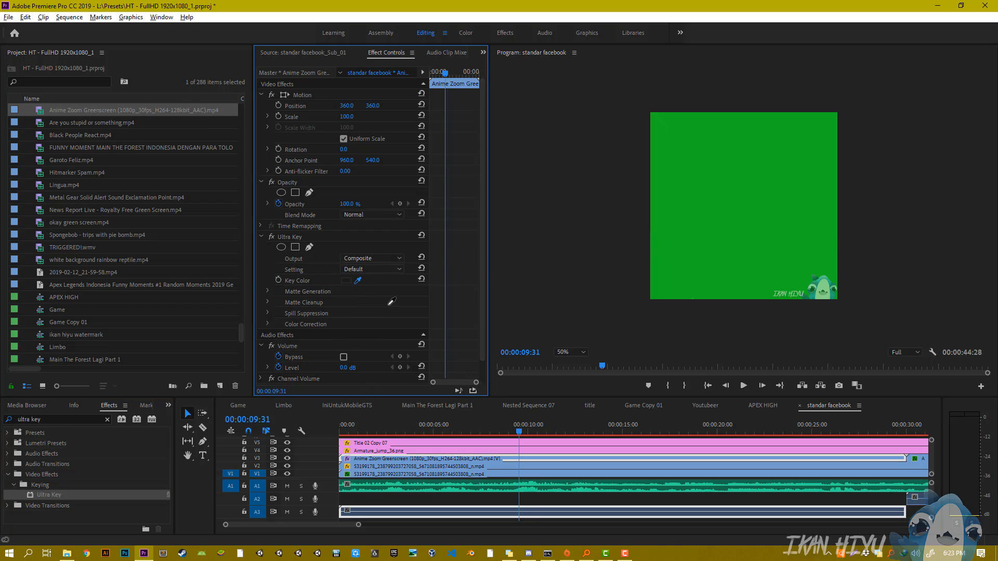
pyautogui.click(722, 208)
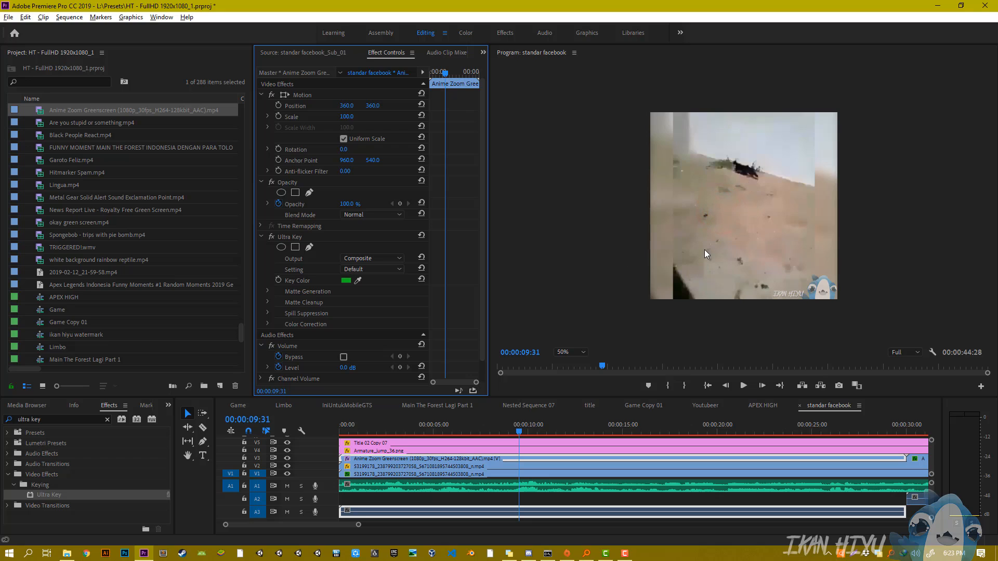
pyautogui.moveTo(517, 434); pyautogui.dragTo(378, 437)
pyautogui.click(743, 387)
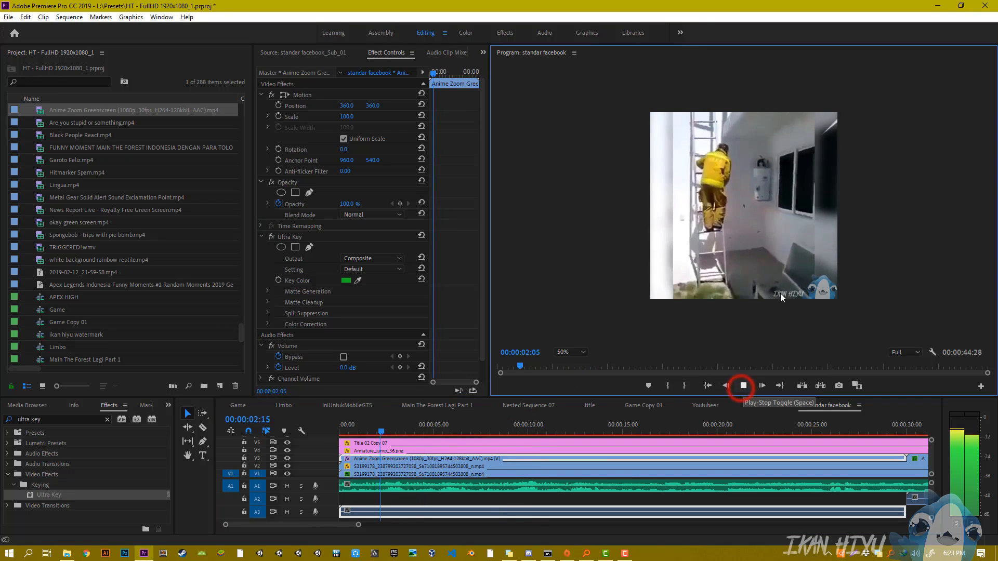
pyautogui.click(743, 385)
# Set the preview zoom to 25% and scale the Anime Zoom Greenscreen clip down to 66.7 so its height matches the frame.
pyautogui.click(563, 352)
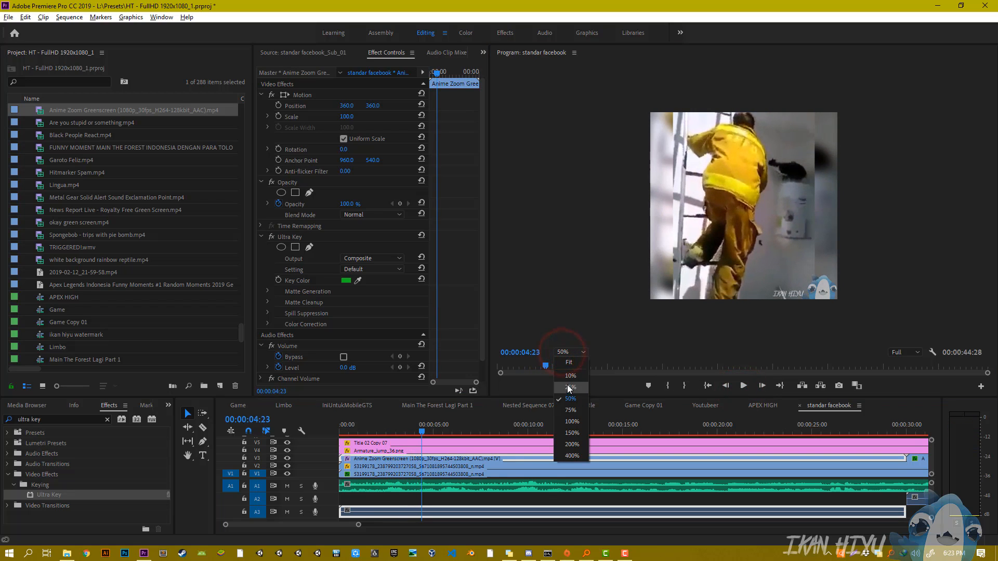
pyautogui.click(570, 408)
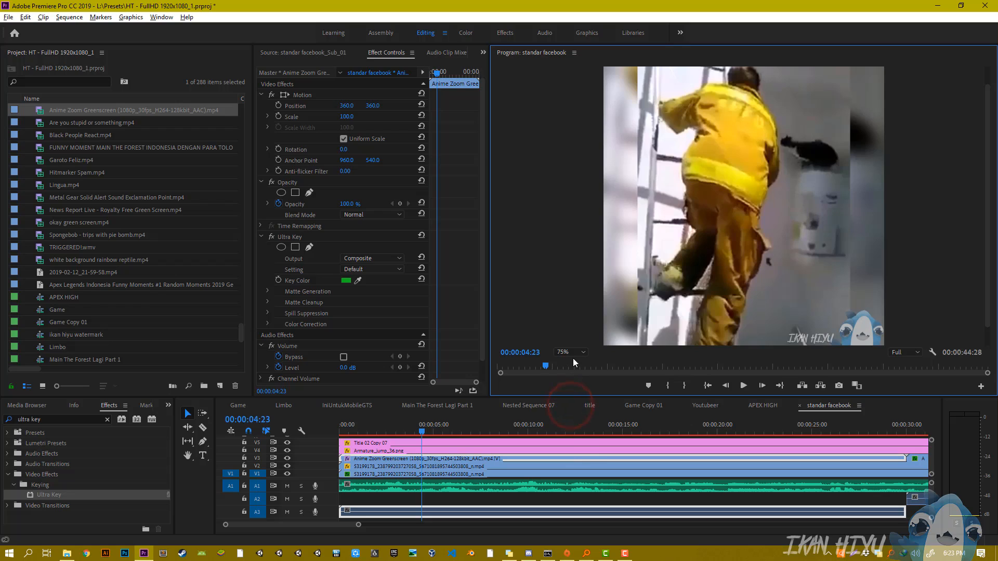
pyautogui.click(569, 353)
pyautogui.click(571, 388)
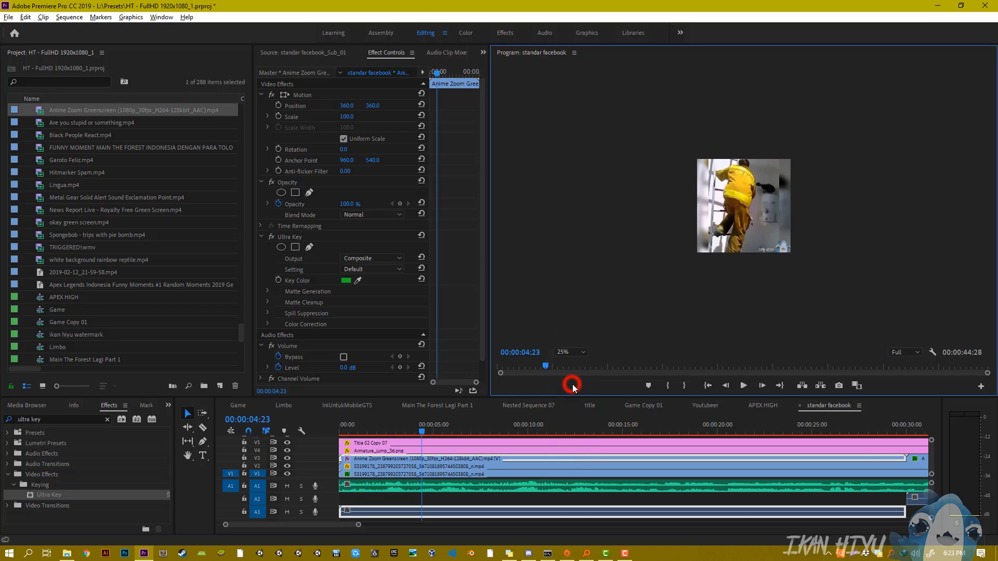
pyautogui.click(355, 460)
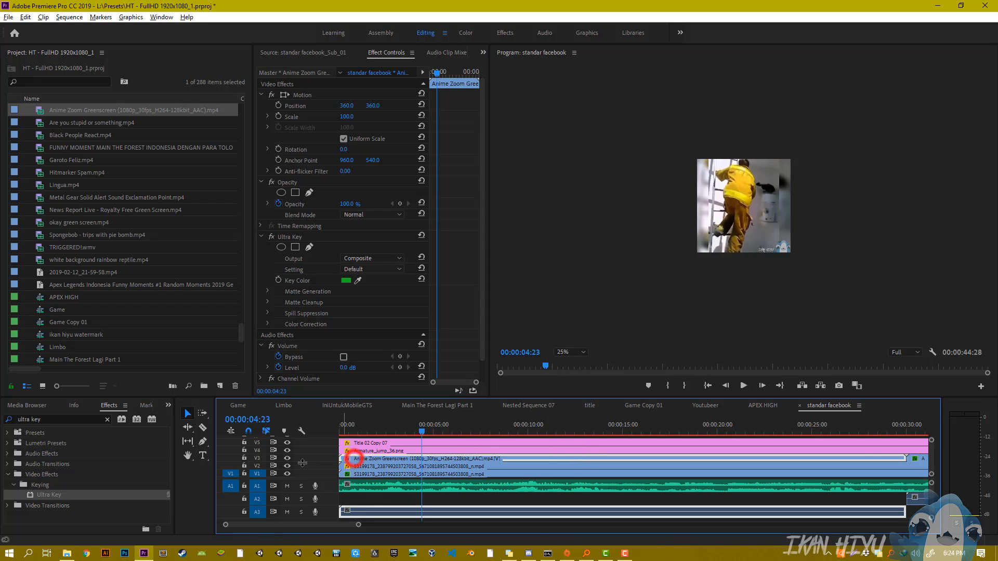
pyautogui.click(740, 225)
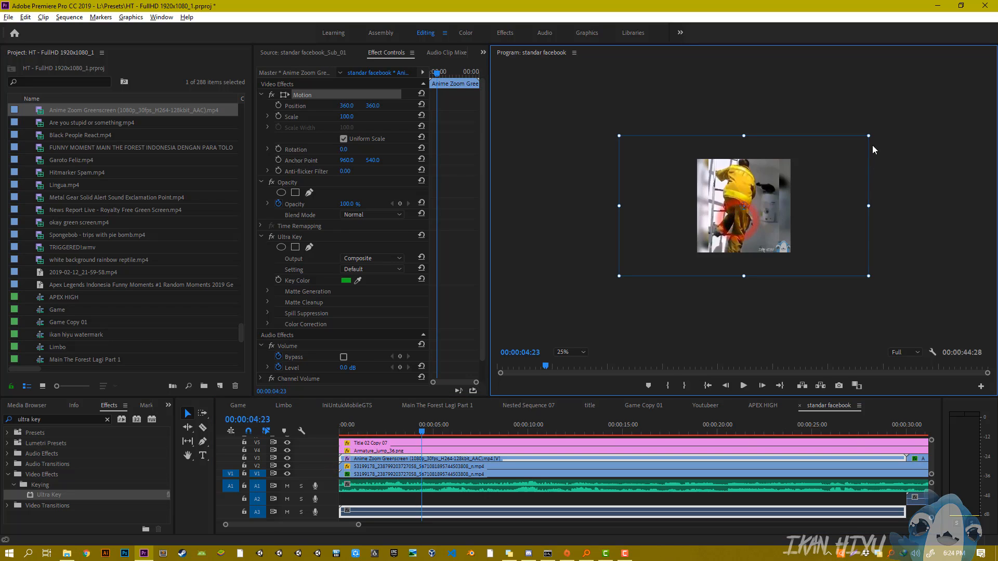
pyautogui.moveTo(869, 140); pyautogui.dragTo(951, 163)
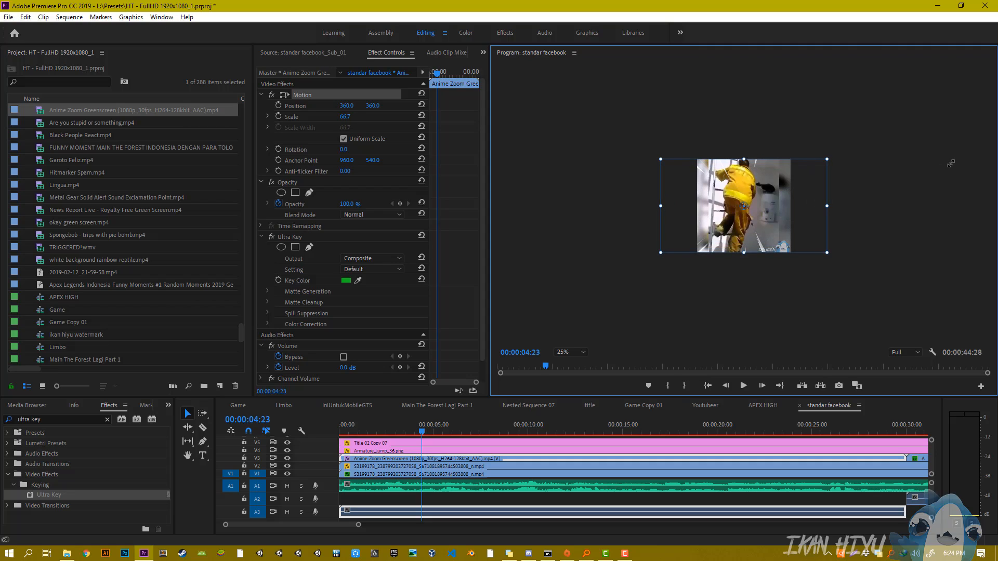
# Set the preview zoom to 75% and play the sequence to check the rescaled zoom-line overlay.
pyautogui.click(572, 353)
pyautogui.click(574, 410)
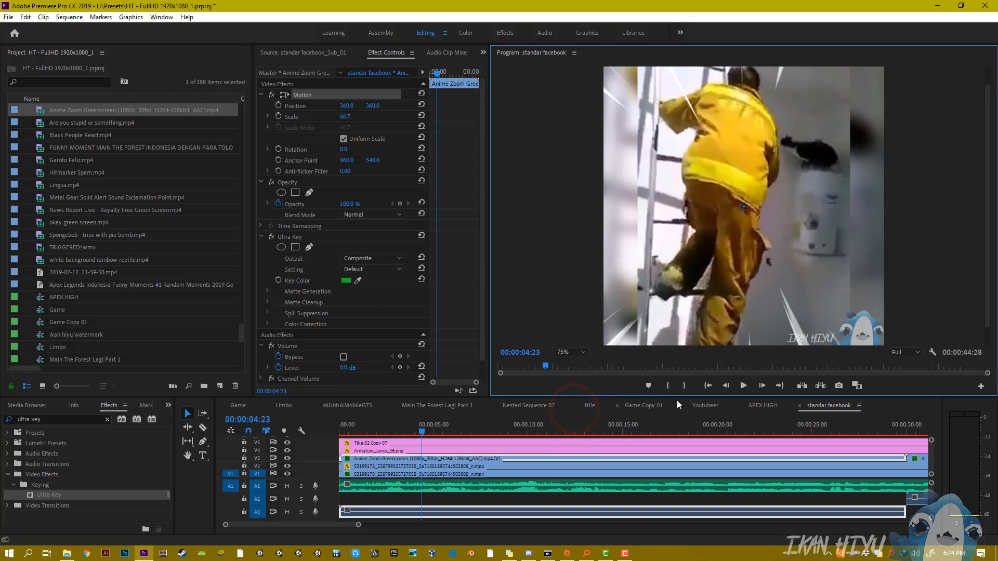
pyautogui.click(739, 386)
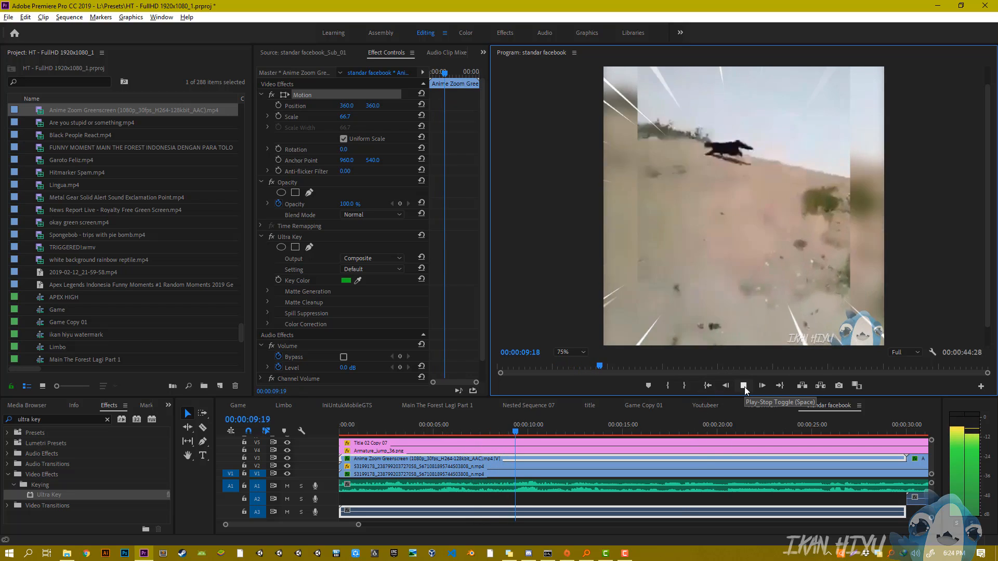
pyautogui.click(744, 386)
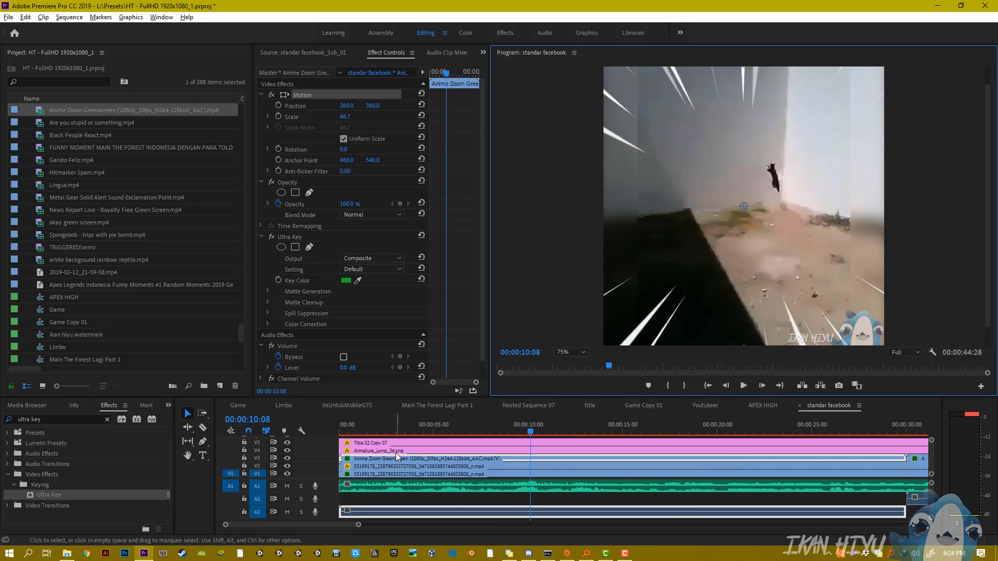
pyautogui.scroll(1, 397, 455)
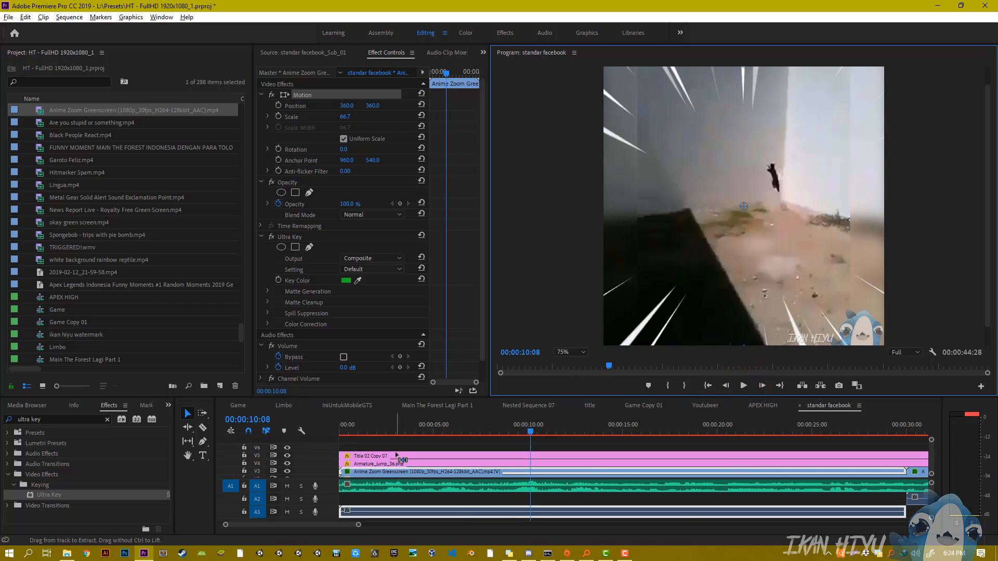
# Browse the green screen effects folder and open the "12 Brent Rambo Approves Green Screen" video in VLC media player for preview.
pyautogui.click(66, 554)
pyautogui.click(527, 347)
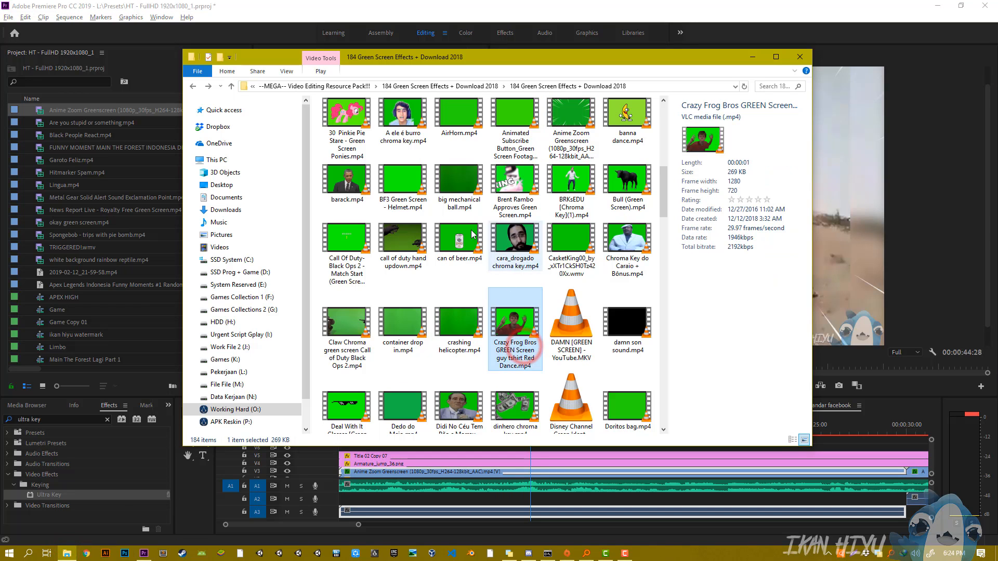
pyautogui.scroll(6, 458, 257)
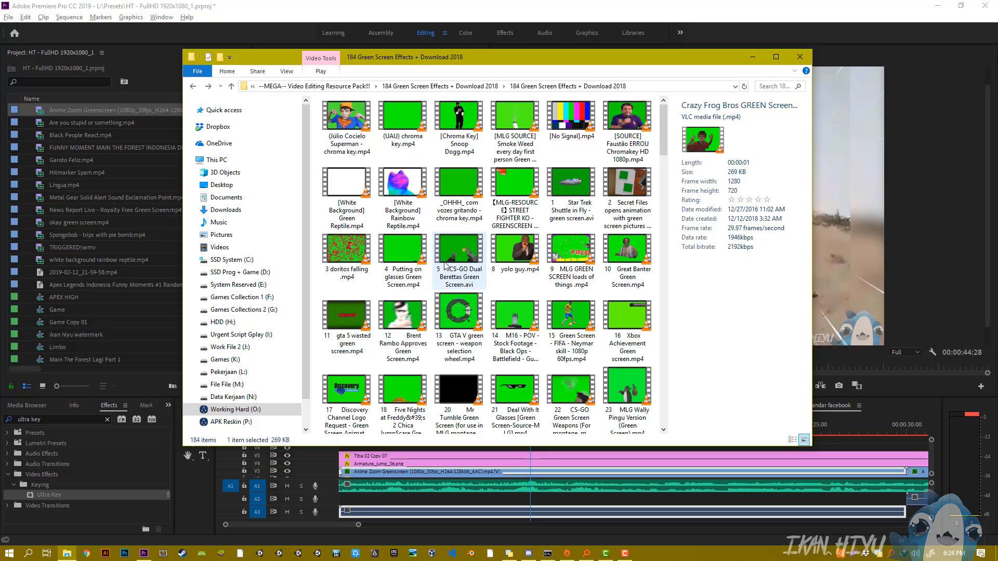
pyautogui.doubleClick(413, 328)
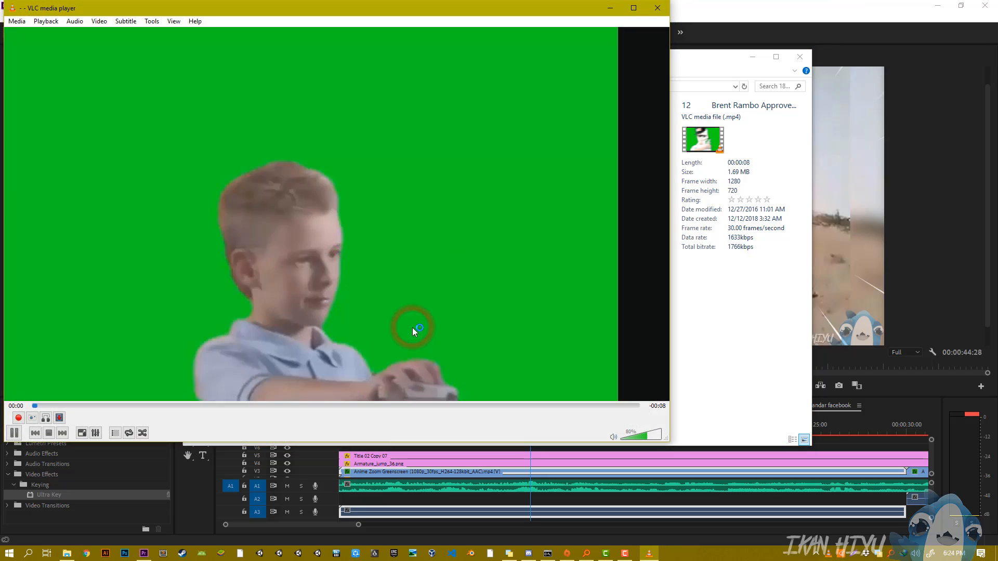
# Close the current video preview, preview "Green Screen MLG Eddy Wally WOW!.mp4" from the effects folder in VLC media player, and close it.
pyautogui.click(657, 7)
pyautogui.scroll(-10, 617, 244)
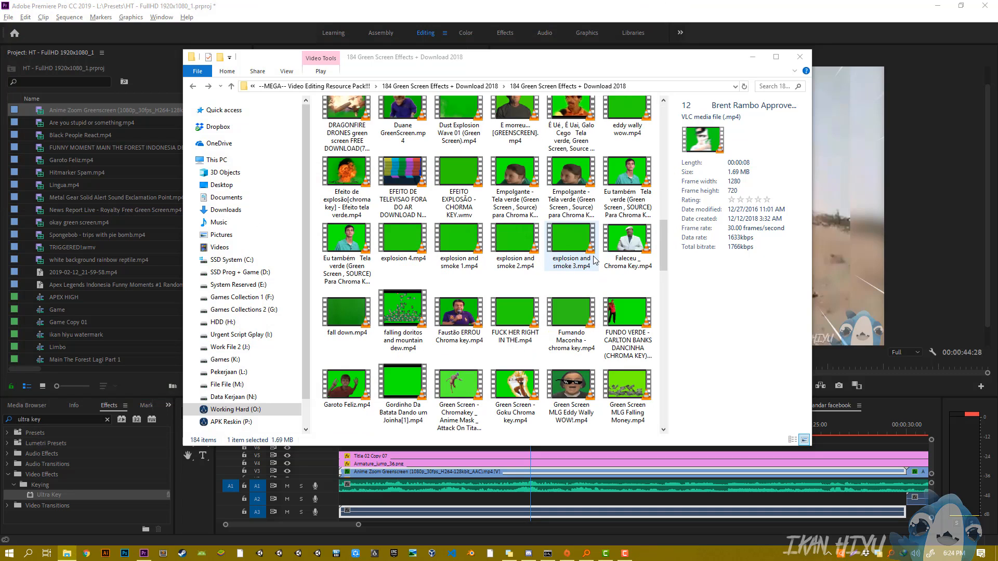
pyautogui.scroll(-3, 595, 260)
pyautogui.doubleClick(572, 135)
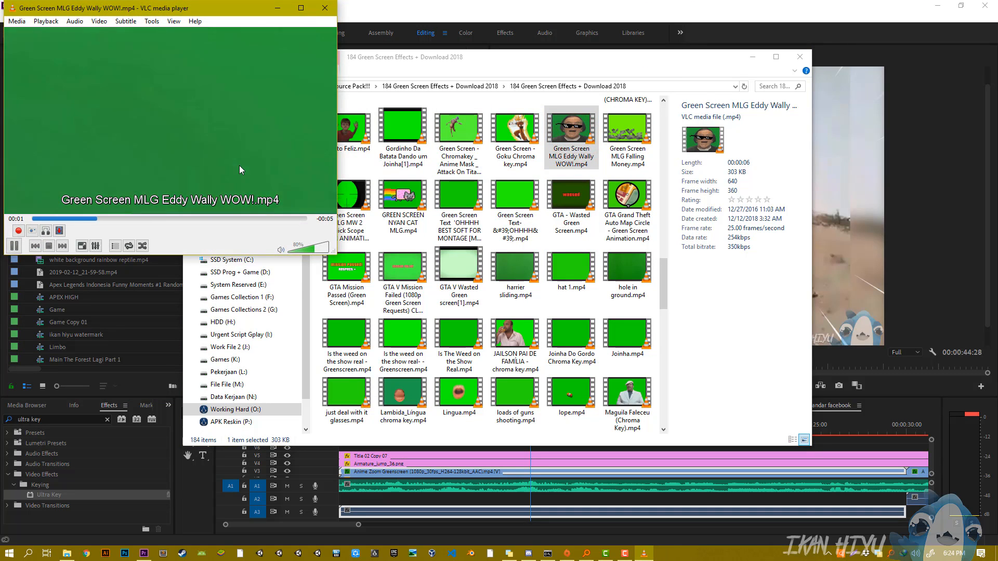
pyautogui.click(324, 7)
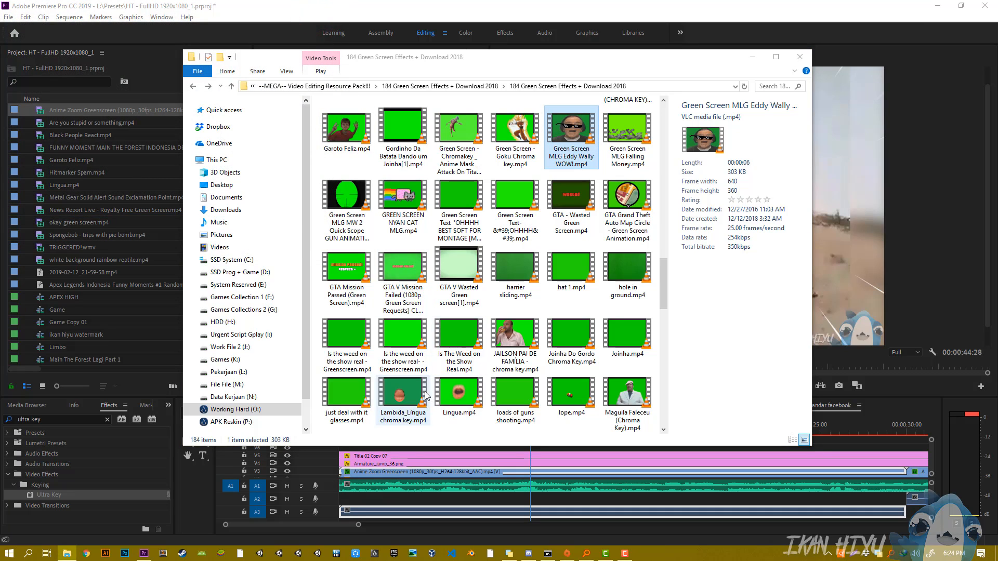
# Import "squidward twerking (green screen).mp4" from the effects folder into the Premiere Pro project and place it on track V6 at the sequence start.
pyautogui.scroll(-15, 490, 345)
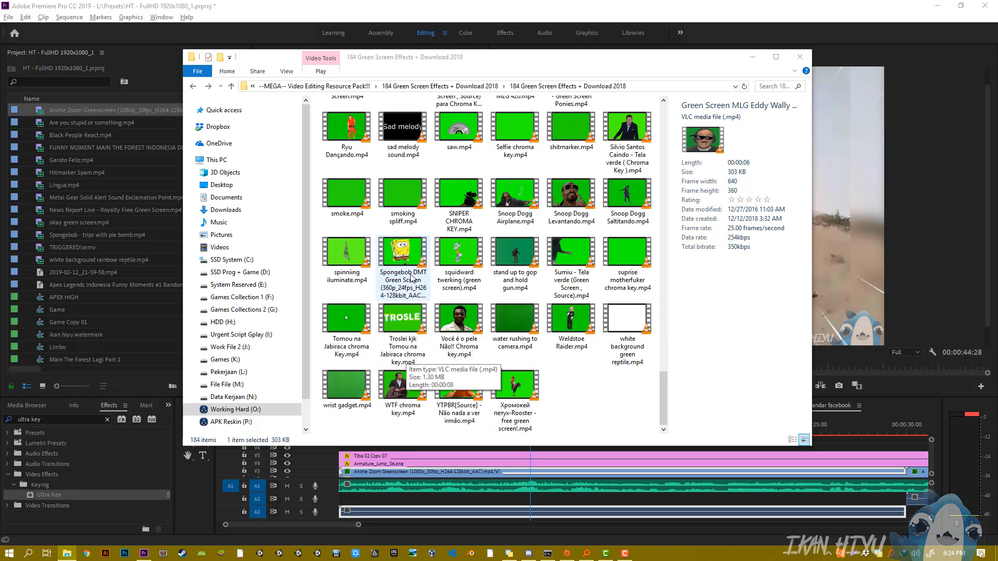
pyautogui.click(458, 258)
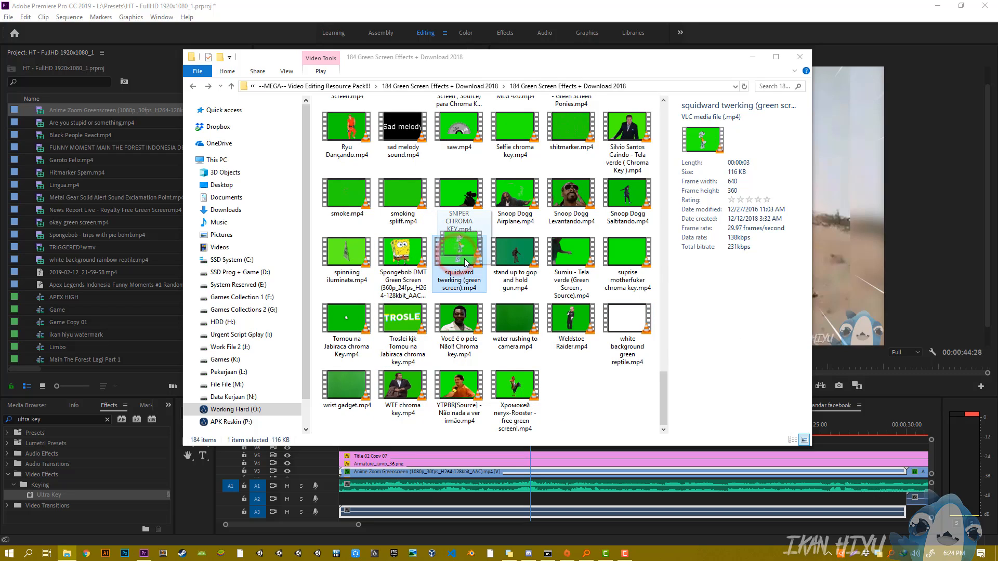
pyautogui.moveTo(458, 259); pyautogui.dragTo(85, 223)
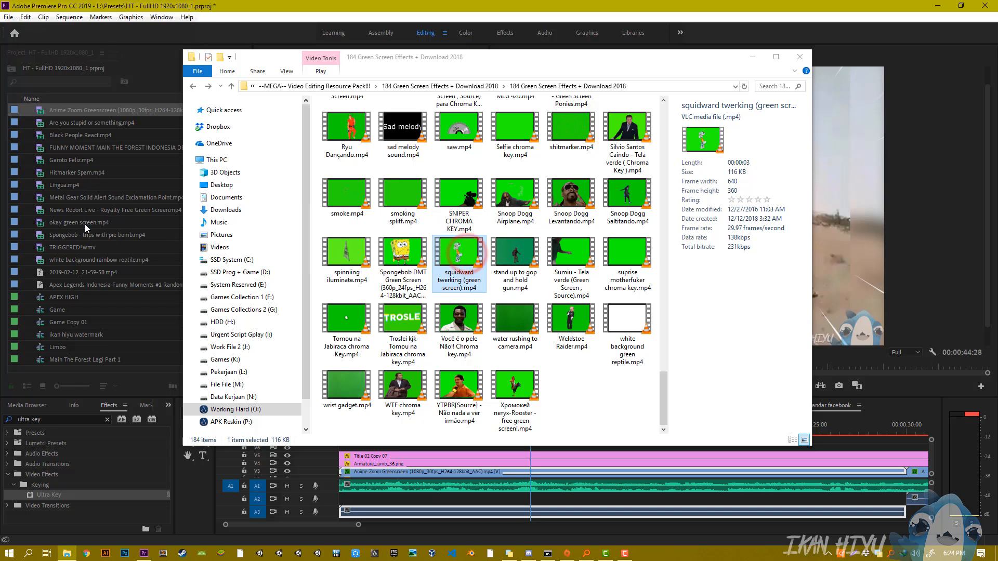
pyautogui.click(106, 248)
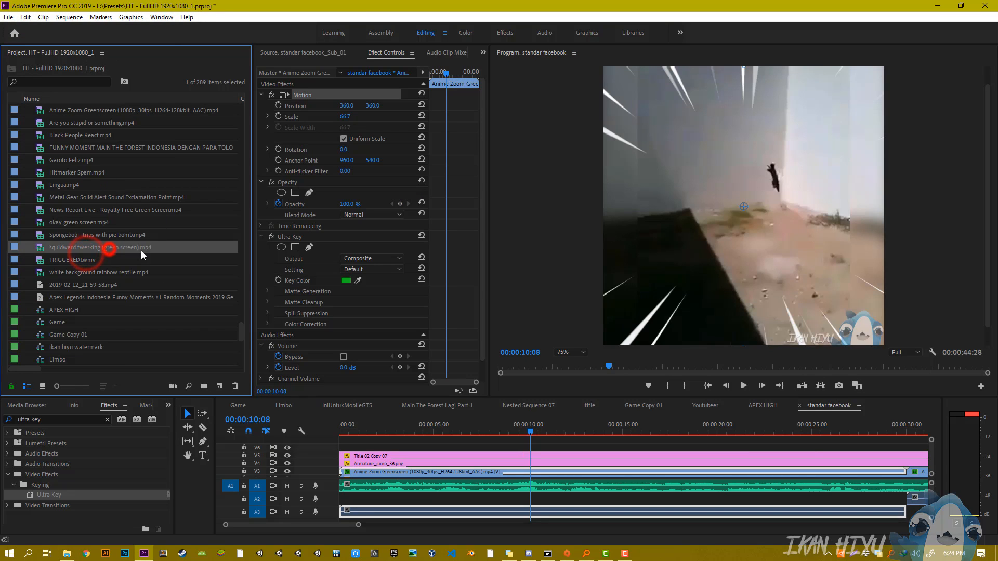
pyautogui.moveTo(82, 249); pyautogui.dragTo(306, 426)
# Enlarge the squidward clip to a scale of about 189.6 and move it to about position 201.3, 430.7 in the frame.
pyautogui.click(733, 232)
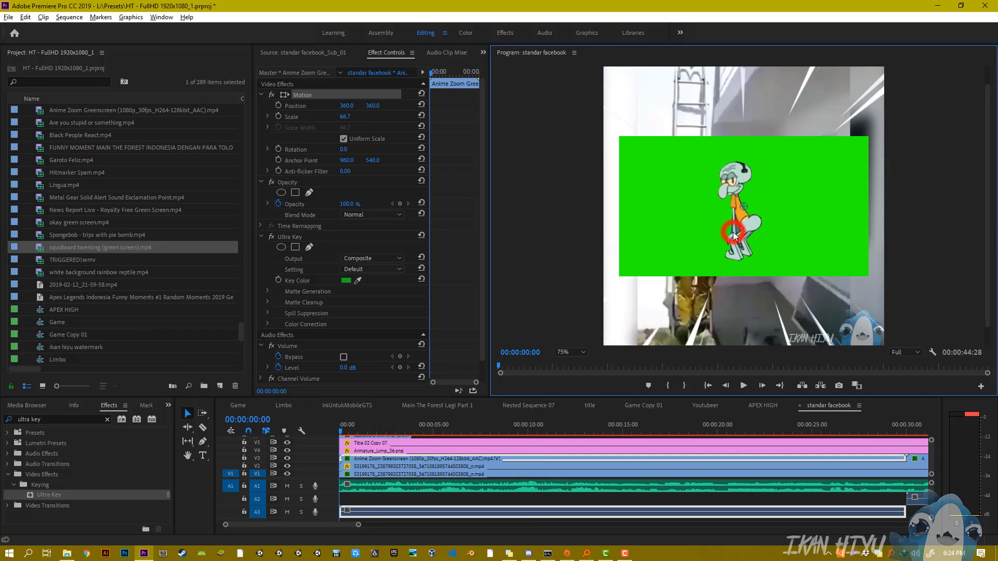
pyautogui.click(715, 211)
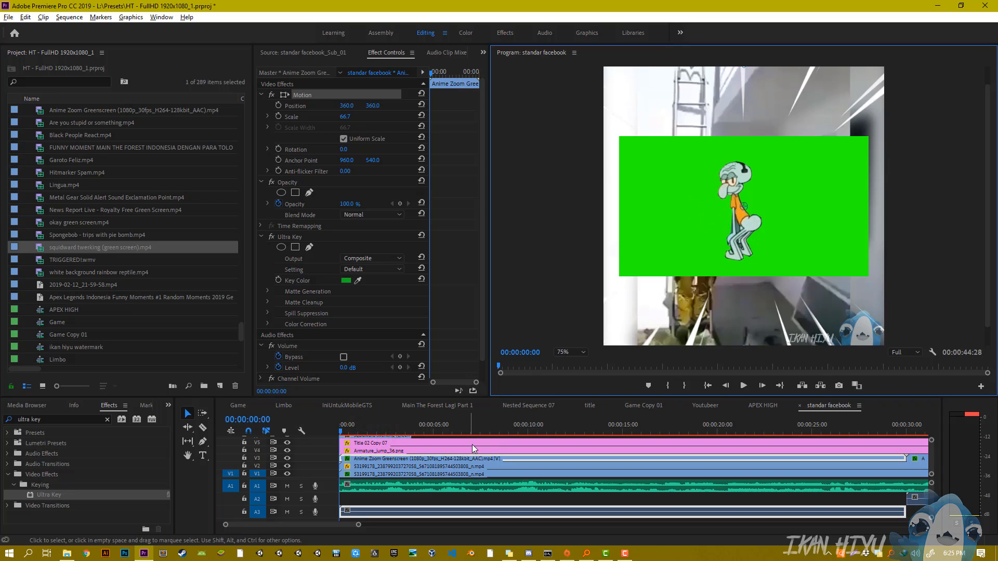
pyautogui.scroll(2, 472, 444)
pyautogui.click(378, 449)
pyautogui.click(675, 220)
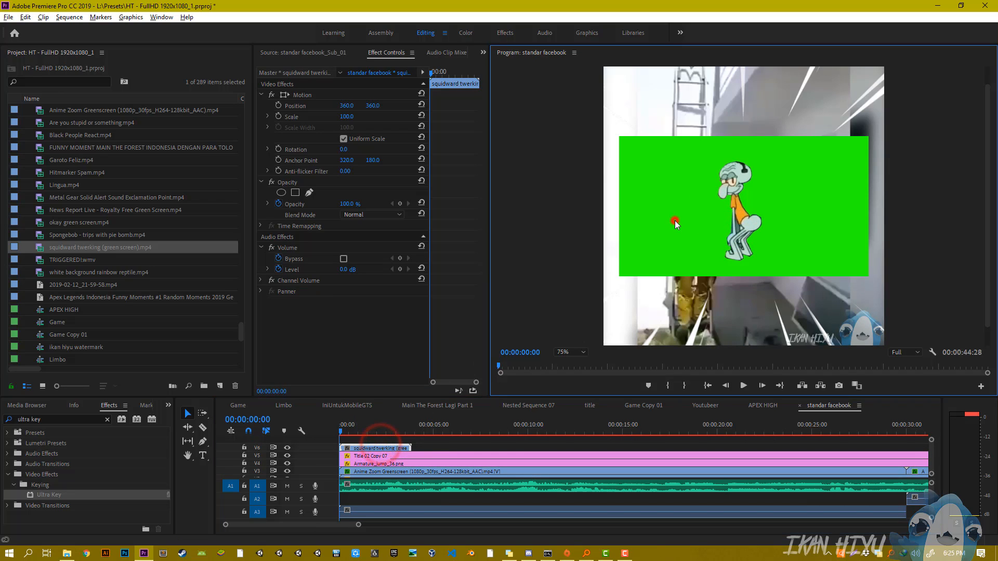
pyautogui.moveTo(702, 243); pyautogui.dragTo(591, 310)
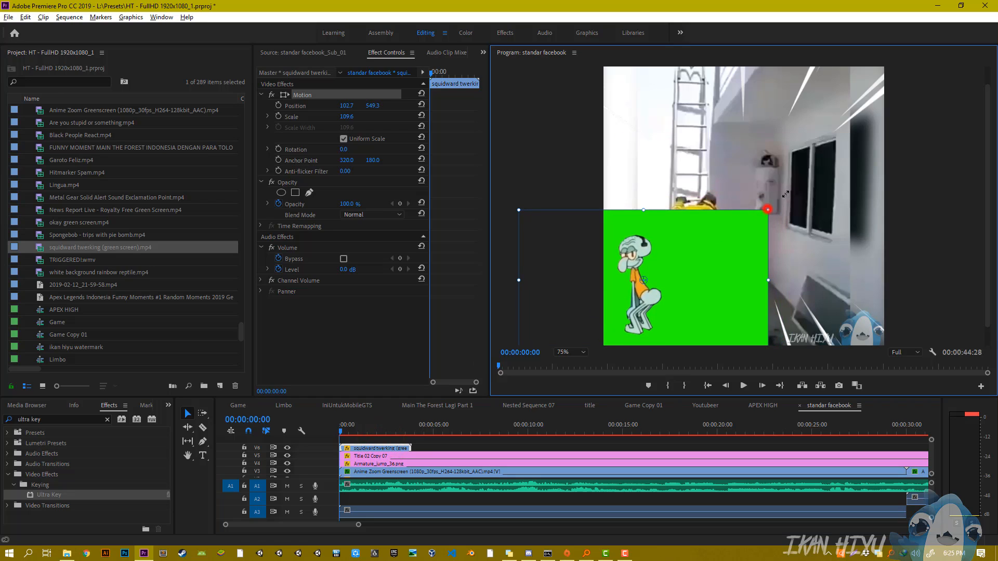
pyautogui.moveTo(768, 210); pyautogui.dragTo(880, 147)
pyautogui.moveTo(636, 309); pyautogui.dragTo(675, 263)
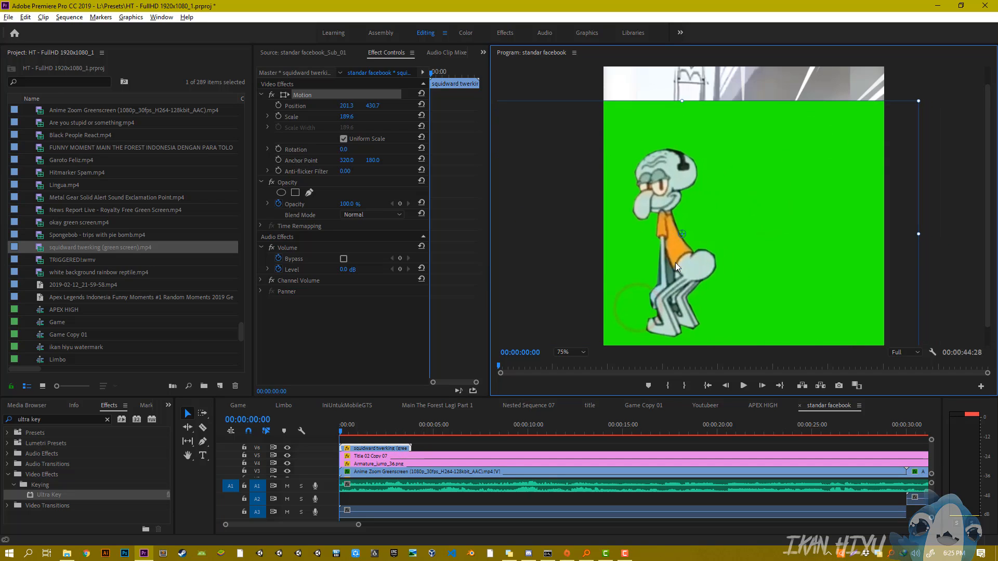
# Apply Ultra Key to the squidward clip and sample its green background as the key color.
pyautogui.click(43, 420)
pyautogui.moveTo(41, 497); pyautogui.dragTo(258, 475)
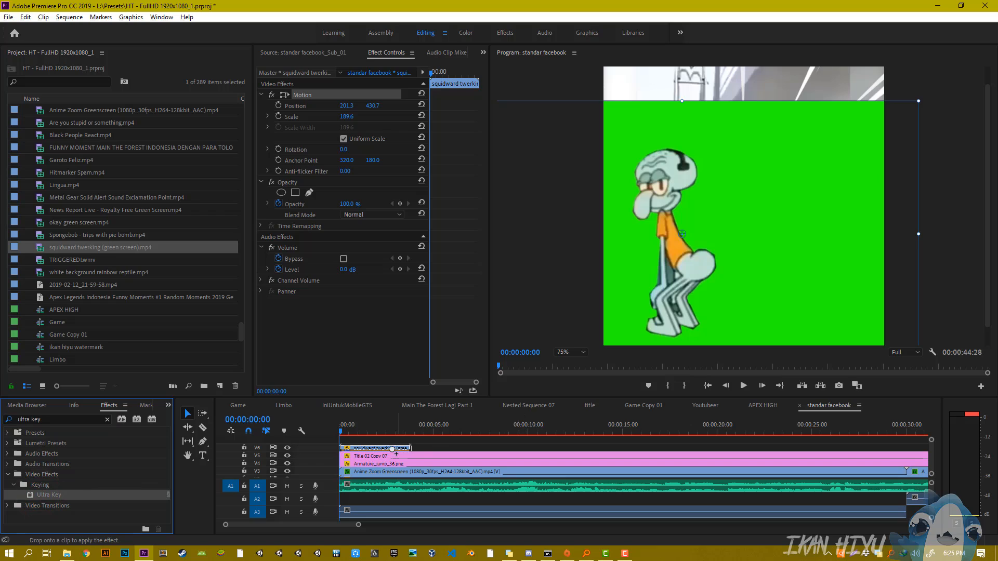
pyautogui.moveTo(385, 448); pyautogui.dragTo(385, 448)
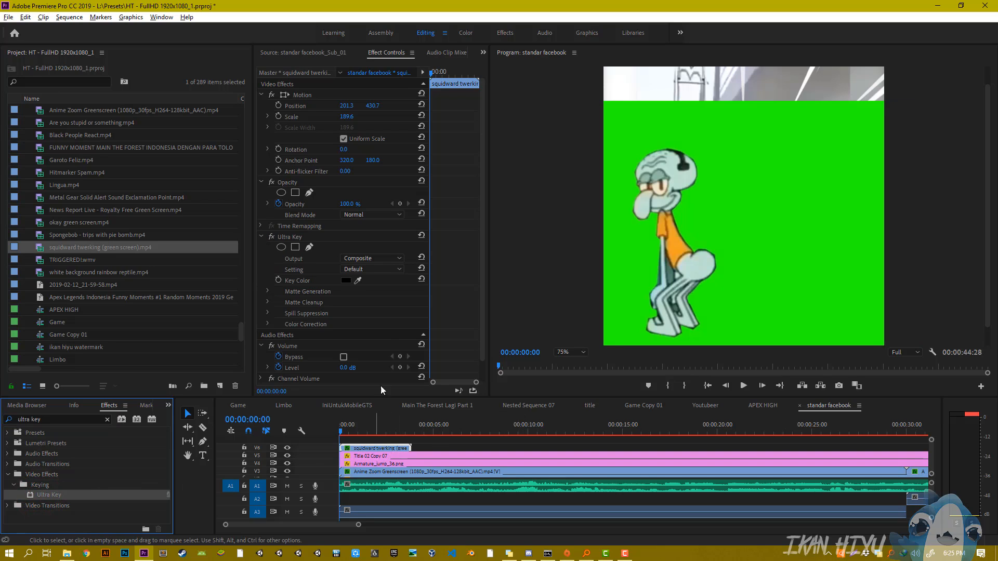
pyautogui.click(358, 281)
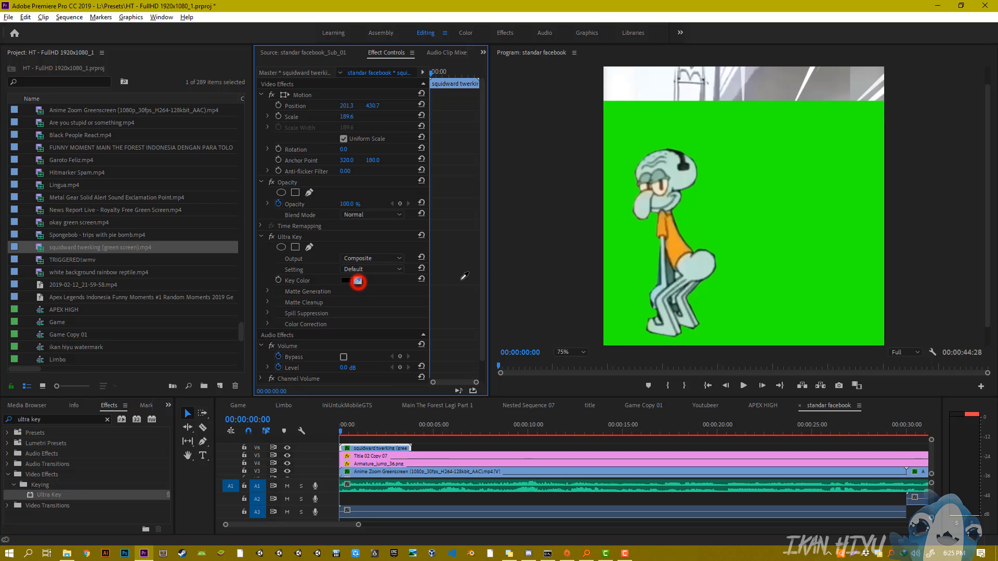
pyautogui.click(622, 263)
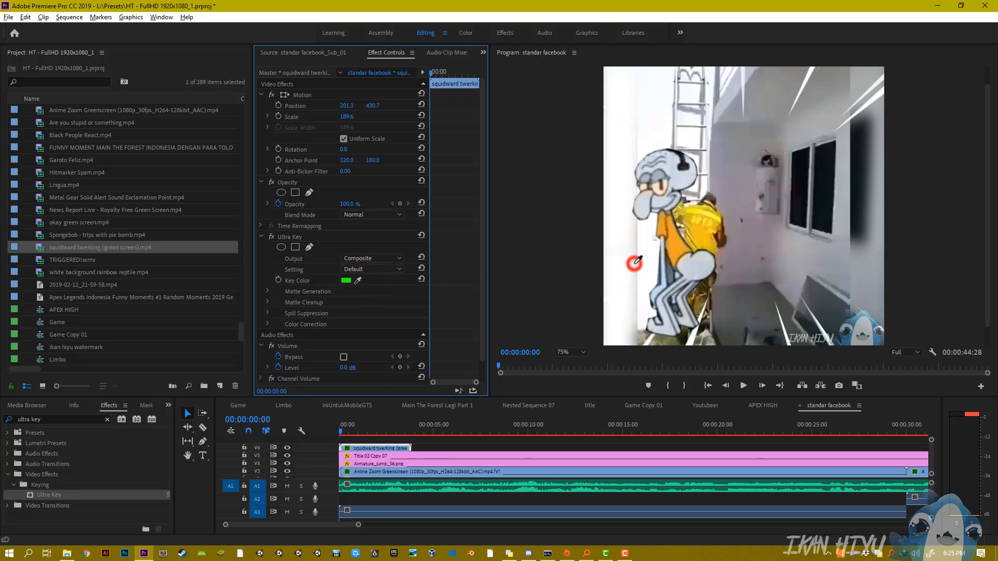
# Play the sequence from the start to about 6 seconds to check the keyed squidward overlay.
pyautogui.click(342, 436)
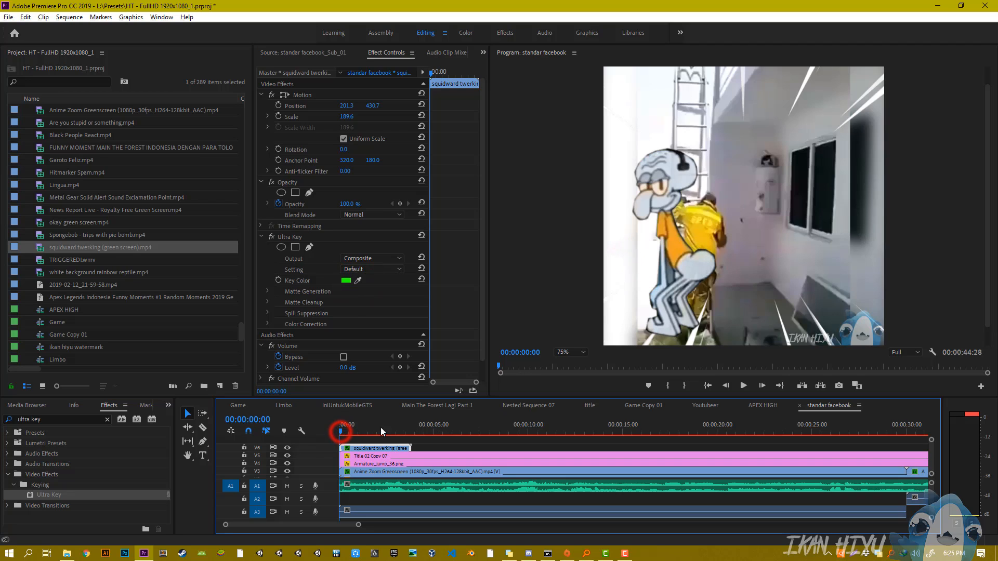
pyautogui.click(743, 386)
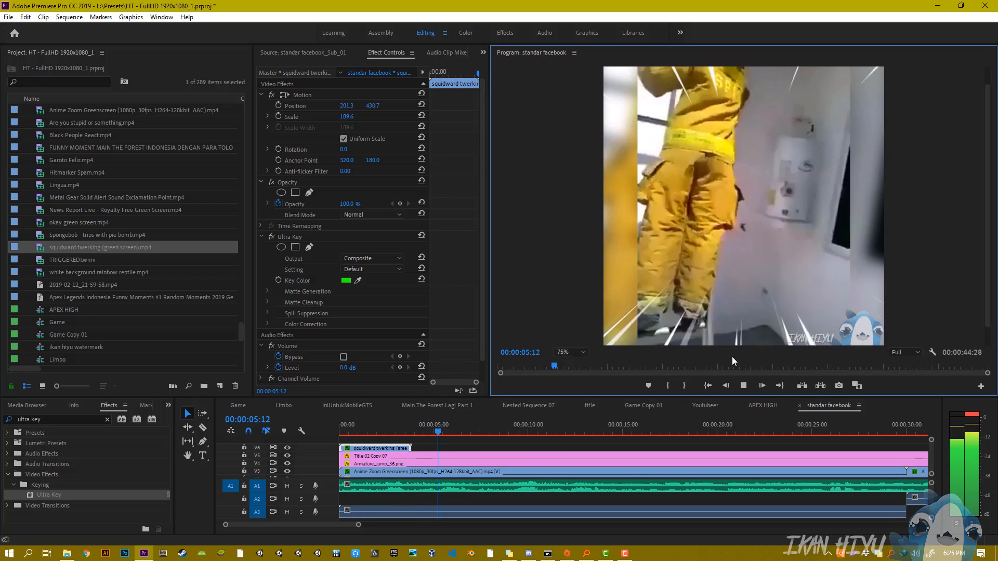
pyautogui.click(743, 385)
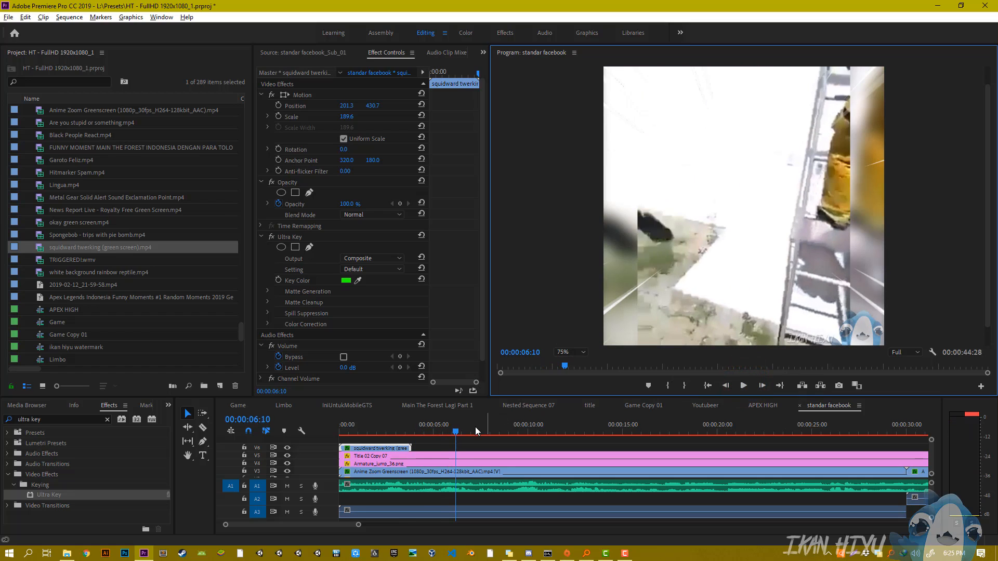
# Import "Weldstoe Raider.mp4" from the green screen effects folder and place it on track V6 directly after the squidward clip.
pyautogui.click(389, 448)
pyautogui.hotkey('alt', 'Tab')
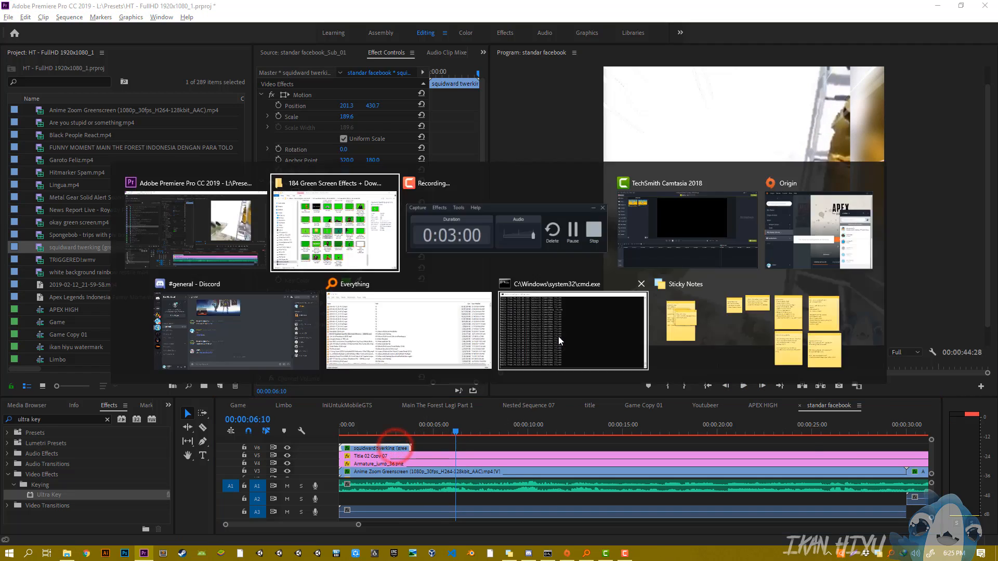
pyautogui.click(502, 382)
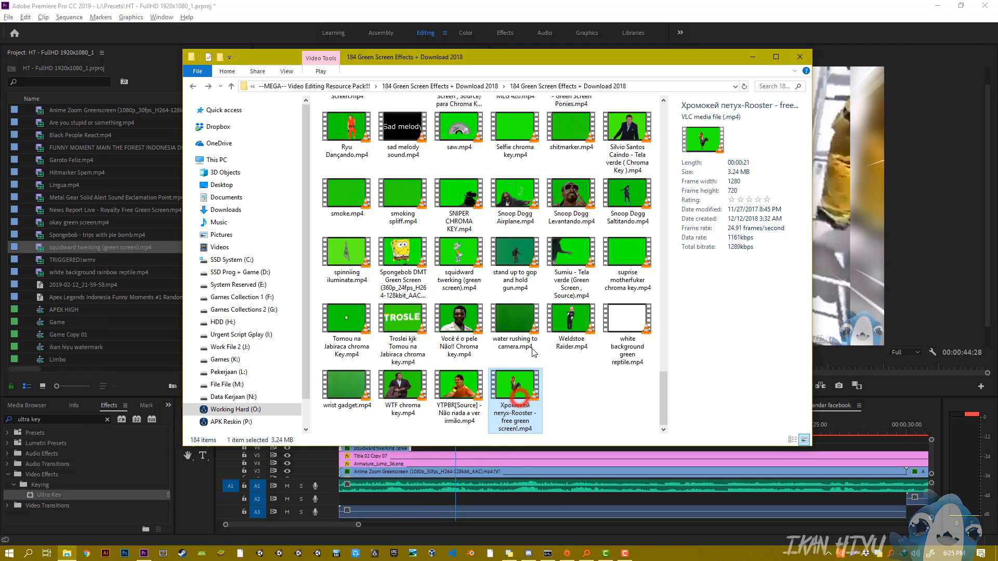
pyautogui.click(574, 319)
pyautogui.click(590, 359)
pyautogui.moveTo(574, 315); pyautogui.dragTo(33, 274)
pyautogui.hotkey('alt', 'Tab')
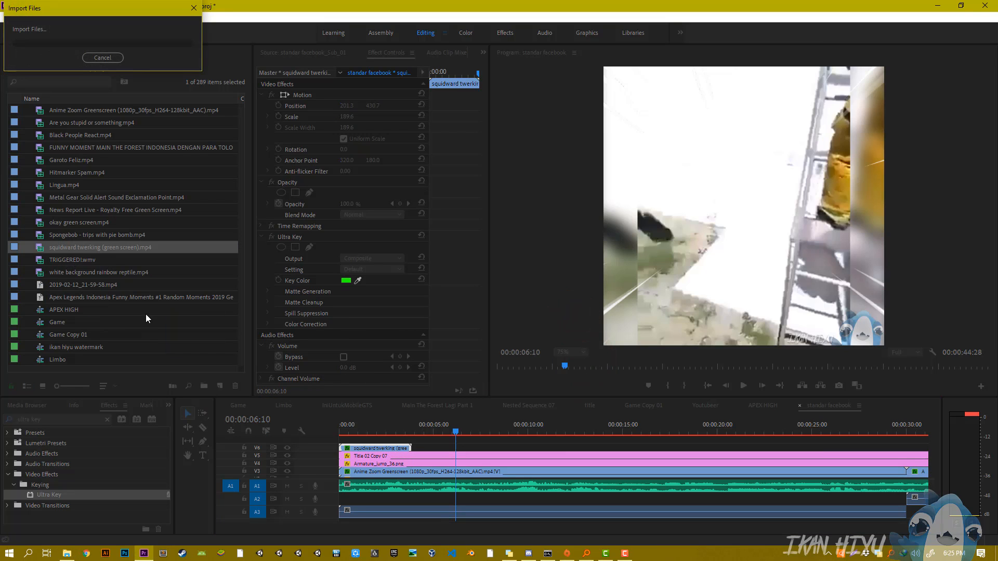
pyautogui.moveTo(59, 272); pyautogui.dragTo(470, 435)
# Move the Weldstoe Raider clip to about position 516.0, 501.3 and key out its sampled green background with Ultra Key.
pyautogui.click(723, 207)
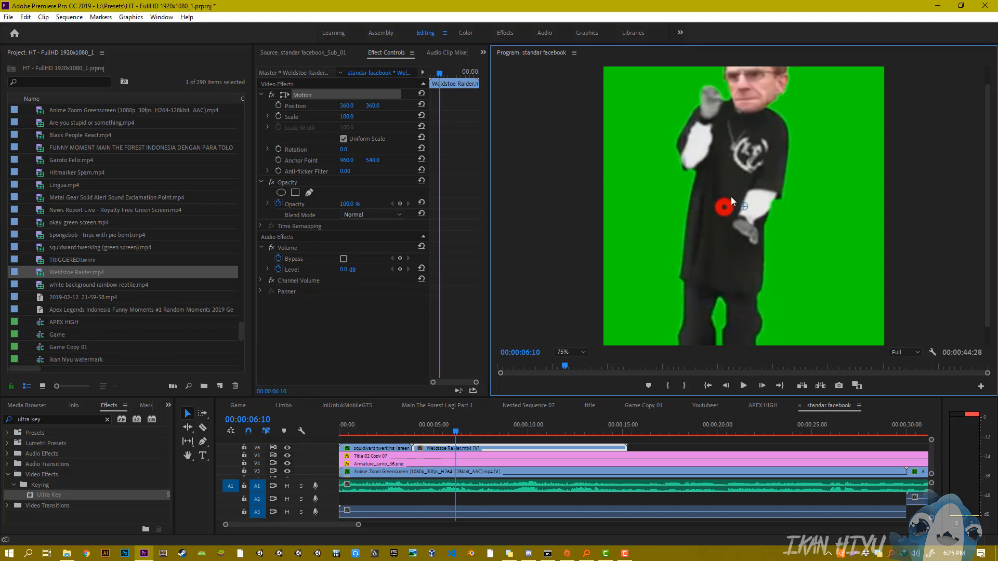
pyautogui.moveTo(756, 190); pyautogui.dragTo(816, 245)
pyautogui.moveTo(62, 491); pyautogui.dragTo(437, 450)
pyautogui.click(357, 281)
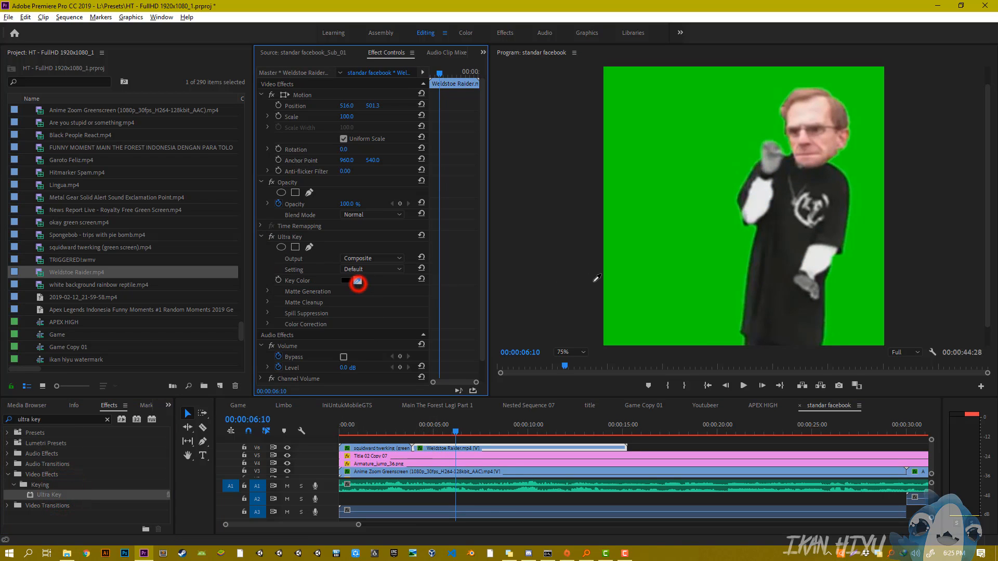
pyautogui.click(642, 260)
# Play the sequence from the start to about 14 seconds to check both keyed character overlays.
pyautogui.click(454, 432)
pyautogui.press('Home')
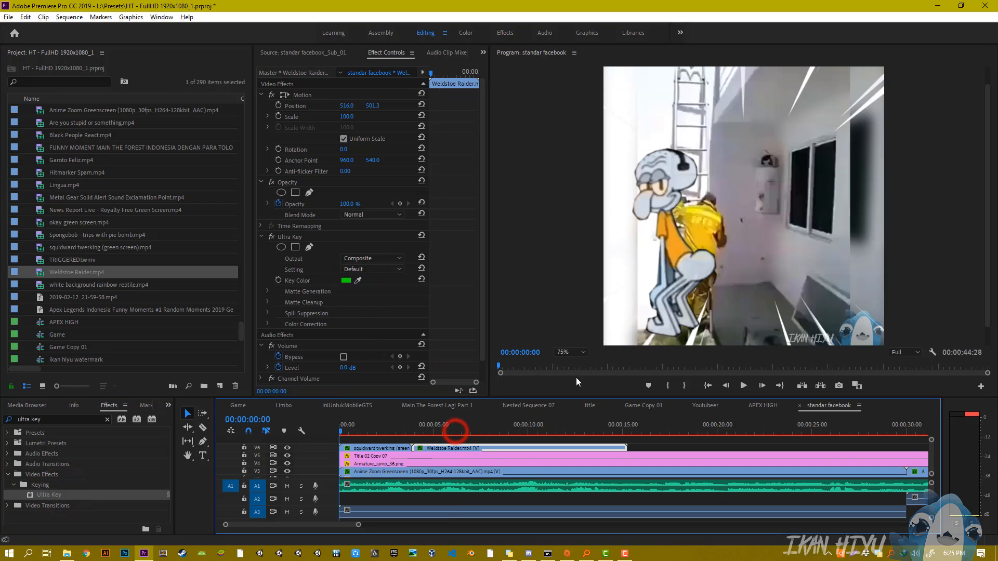
pyautogui.click(743, 385)
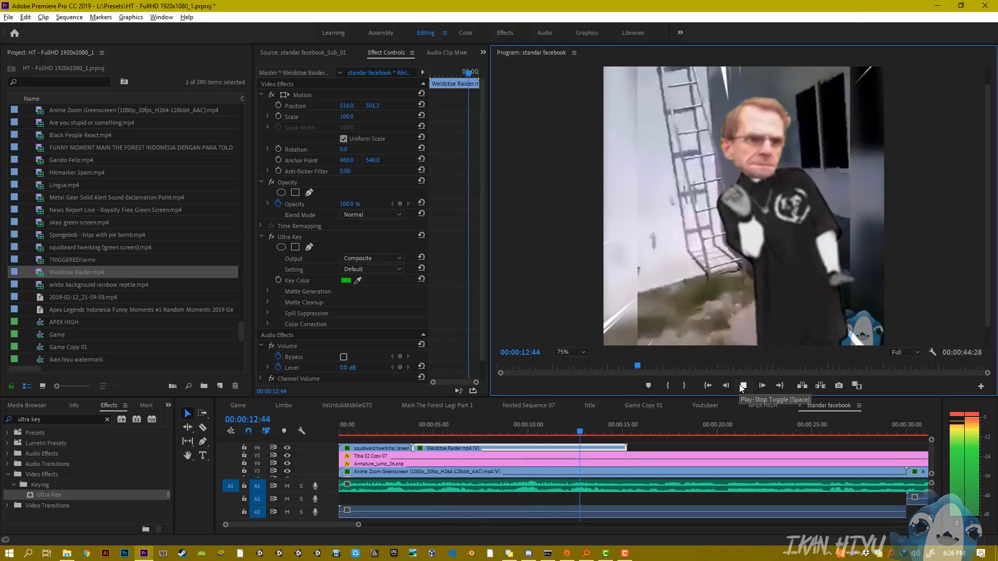
pyautogui.click(742, 385)
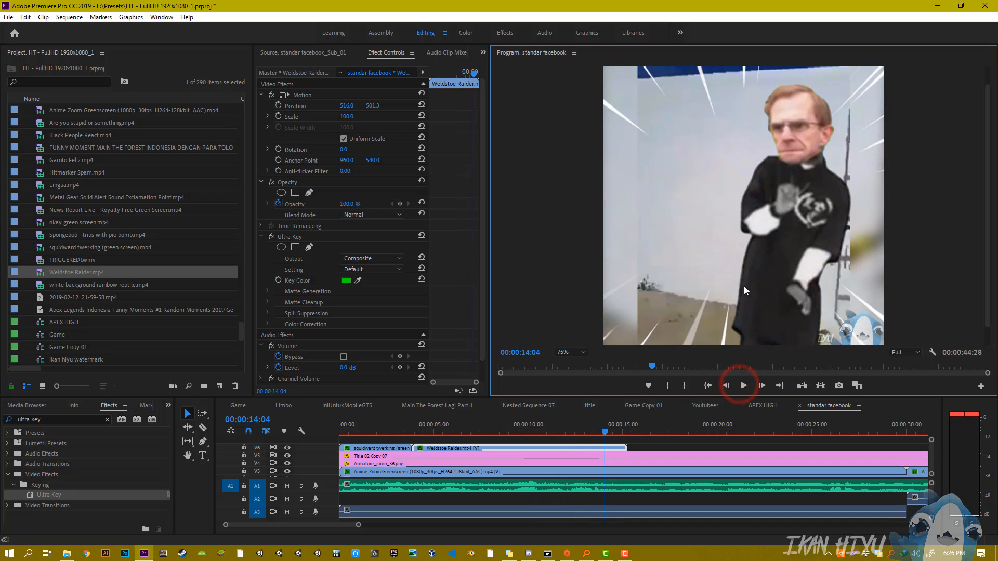